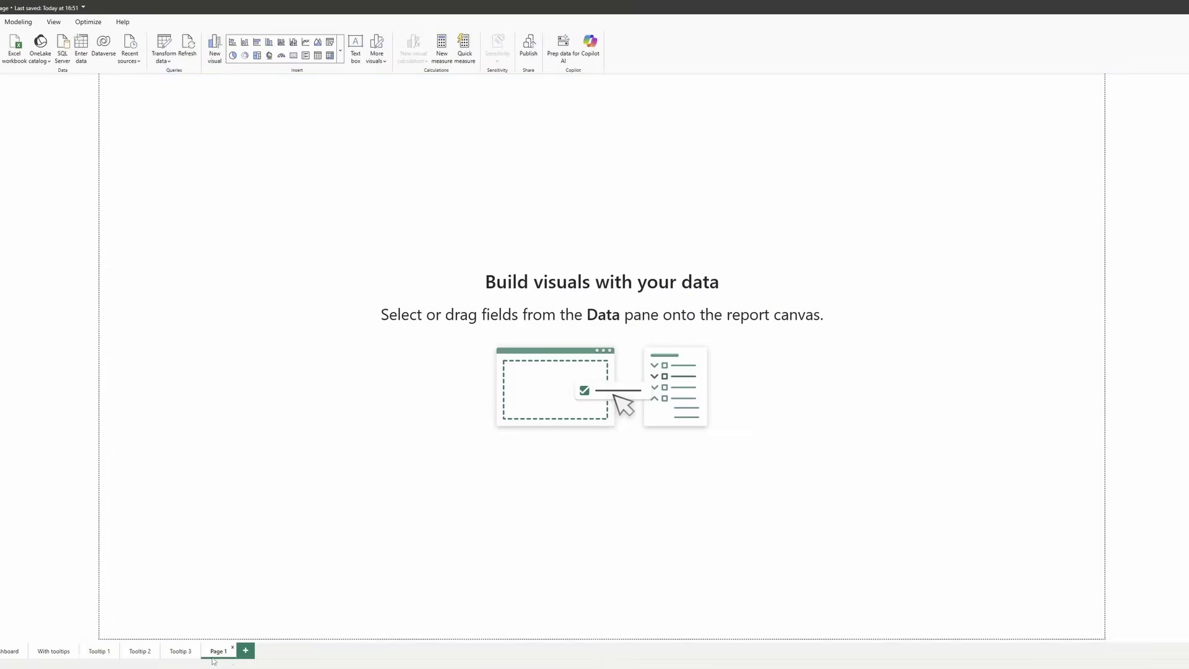
# - Set Page 1's page type to Tooltip
pyautogui.click(1015, 120)
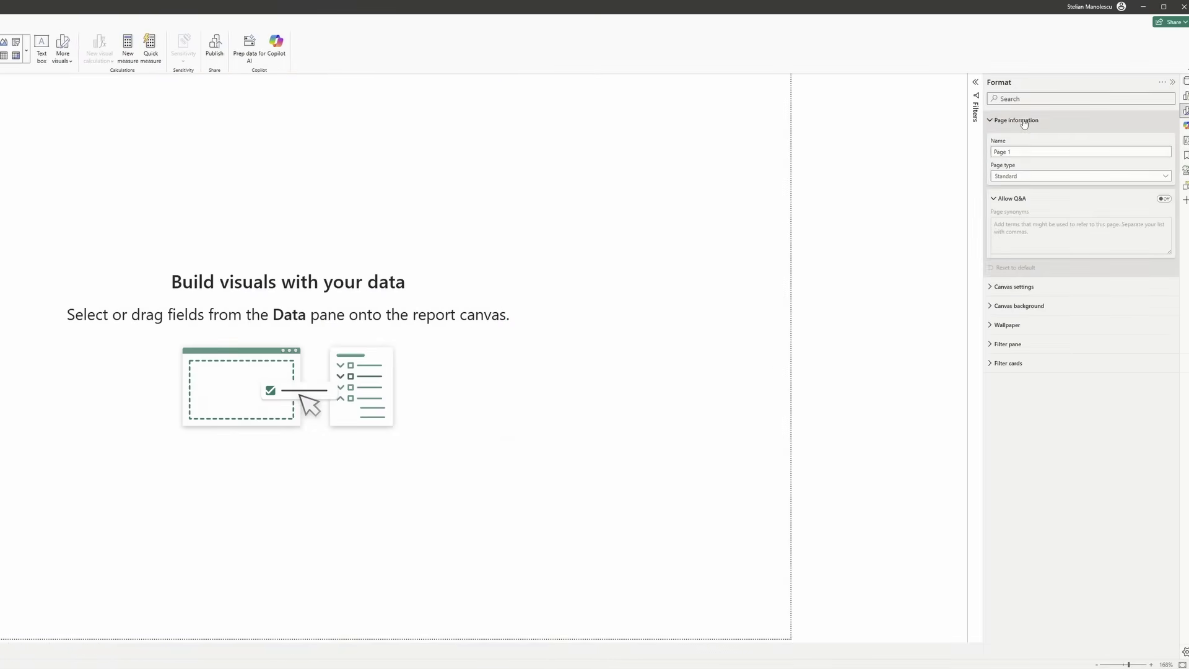
pyautogui.click(1023, 178)
pyautogui.click(1019, 204)
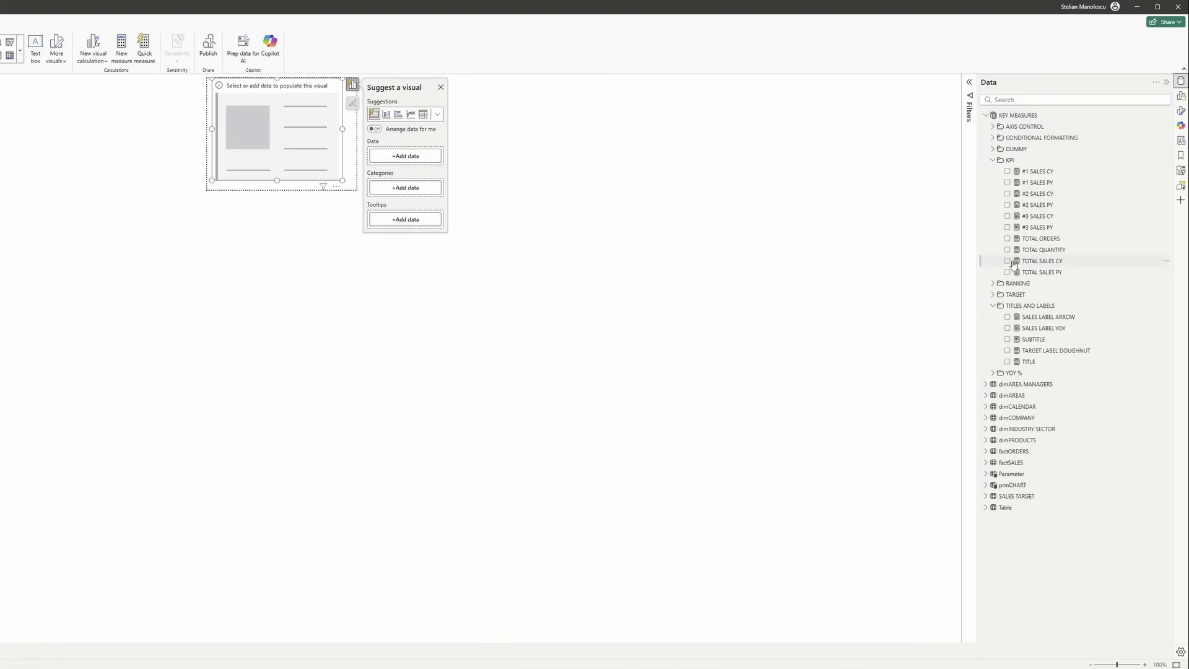
# - Fill the card with TOTAL SALES CY, TOTAL ORDERS and TOTAL QUANTITY
pyautogui.click(1008, 261)
pyautogui.click(1008, 238)
pyautogui.click(1008, 250)
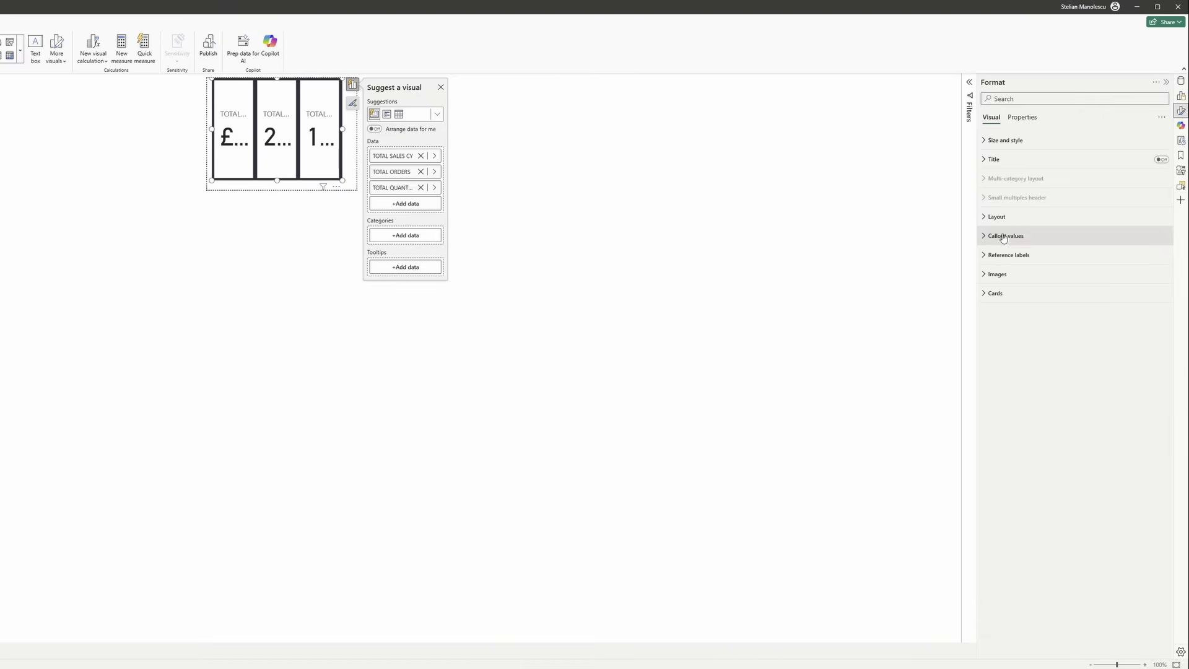
# - Arrange the three cards vertically and hide callout values with 100% transparency
pyautogui.click(998, 217)
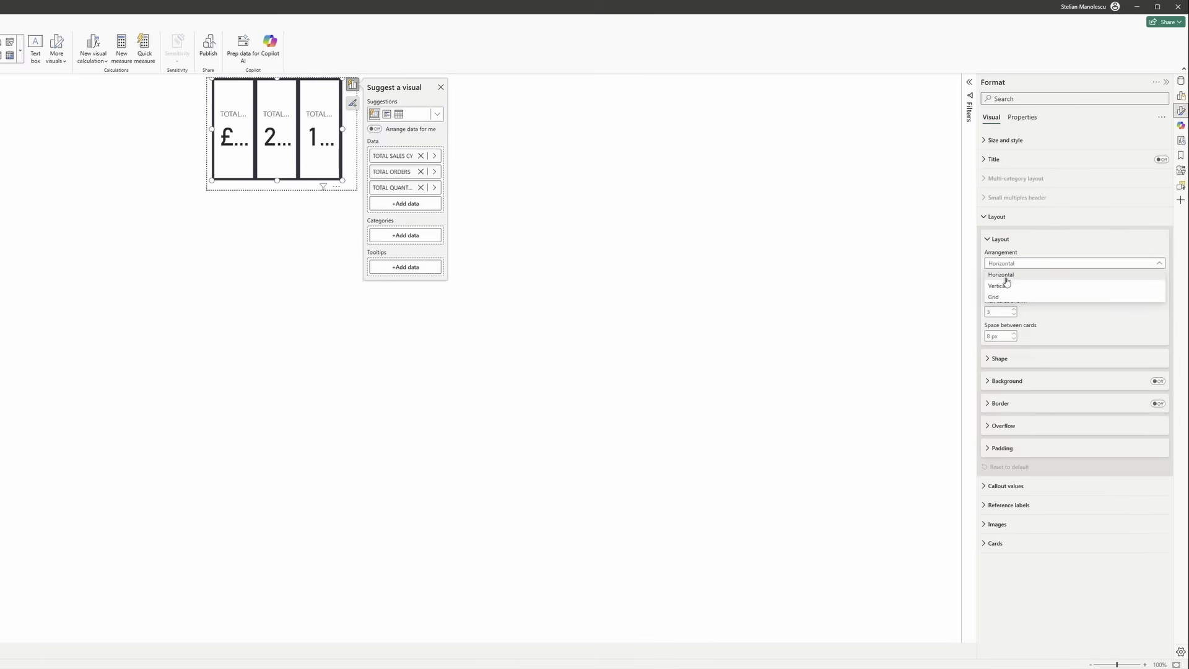
pyautogui.click(1004, 287)
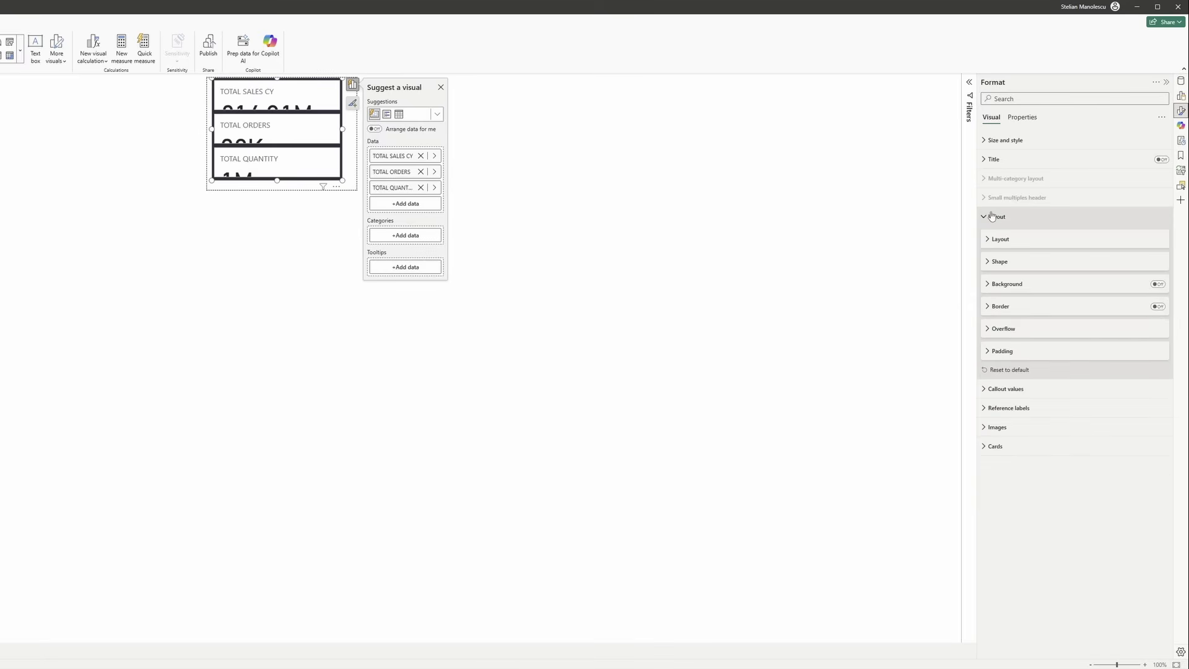
pyautogui.click(992, 216)
pyautogui.click(1004, 239)
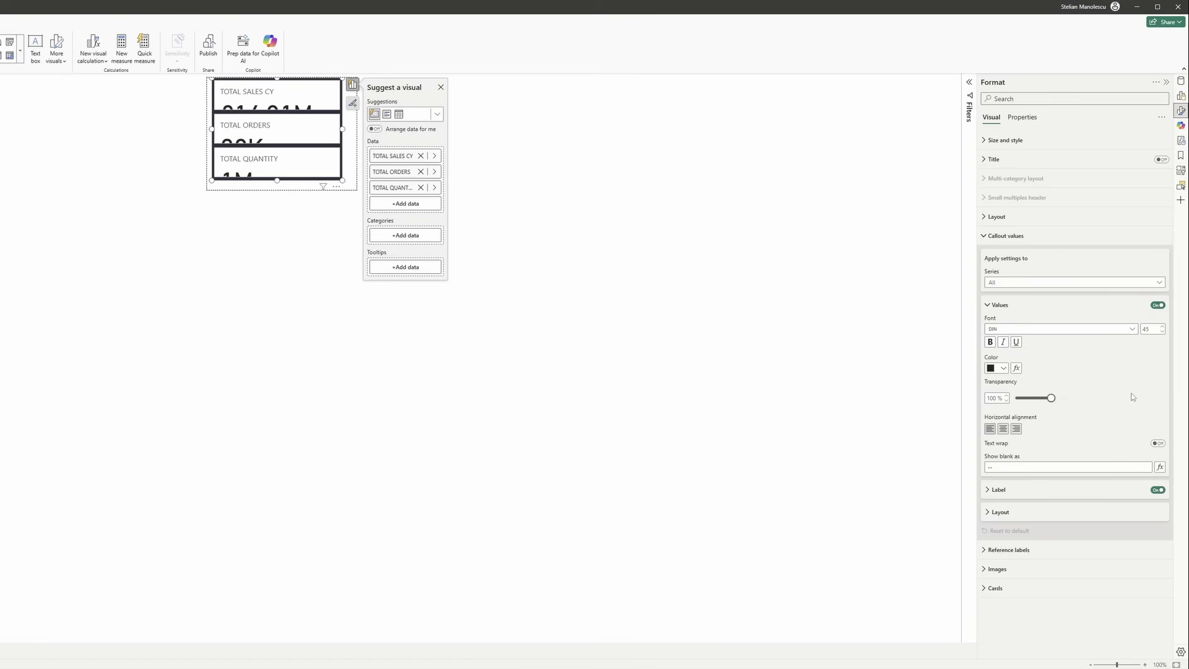
pyautogui.click(999, 305)
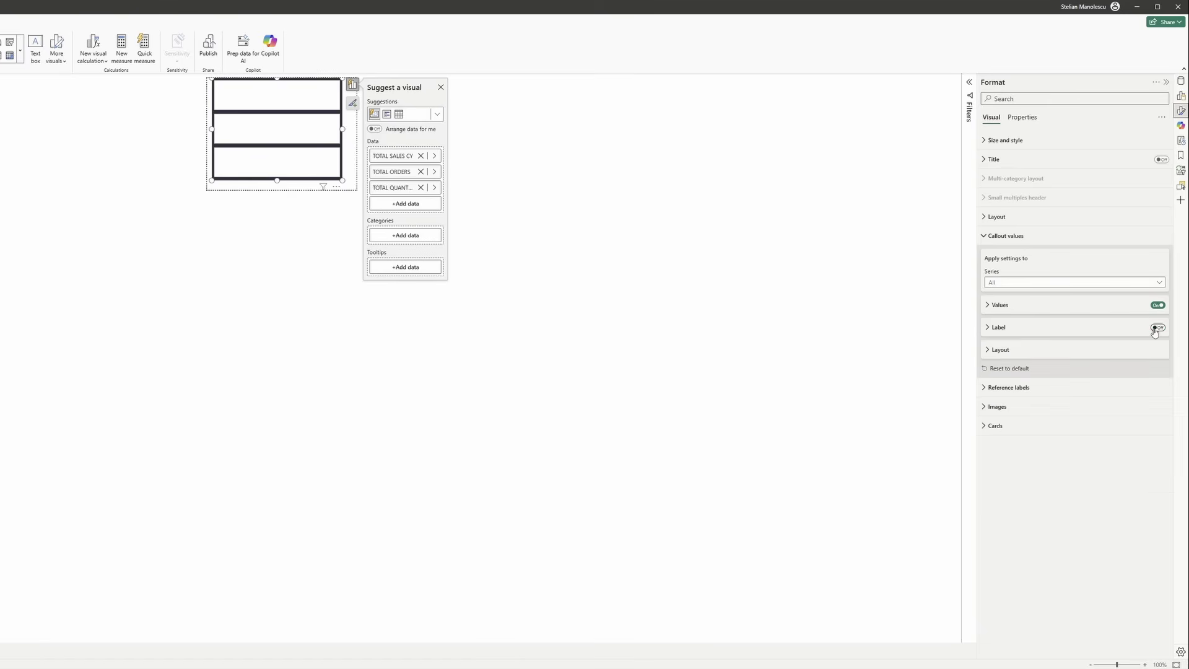
# - Add TOTAL SALES CY from KEY MEASURES > KPI as a reference label
pyautogui.click(989, 240)
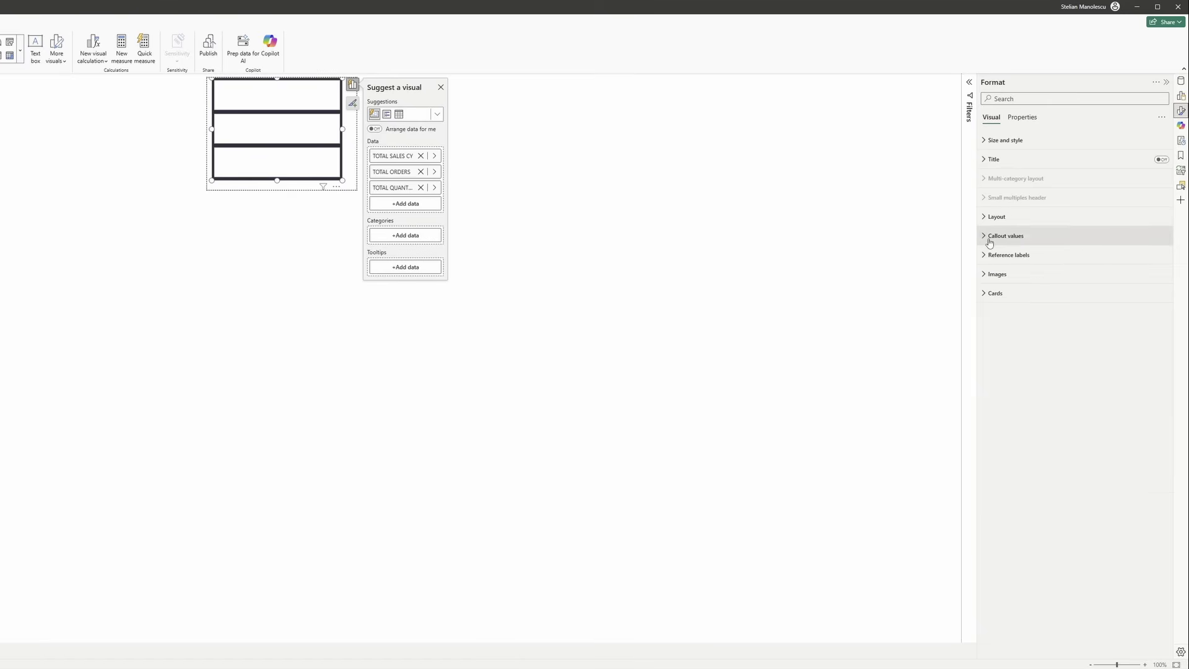
pyautogui.click(1003, 254)
pyautogui.click(1031, 331)
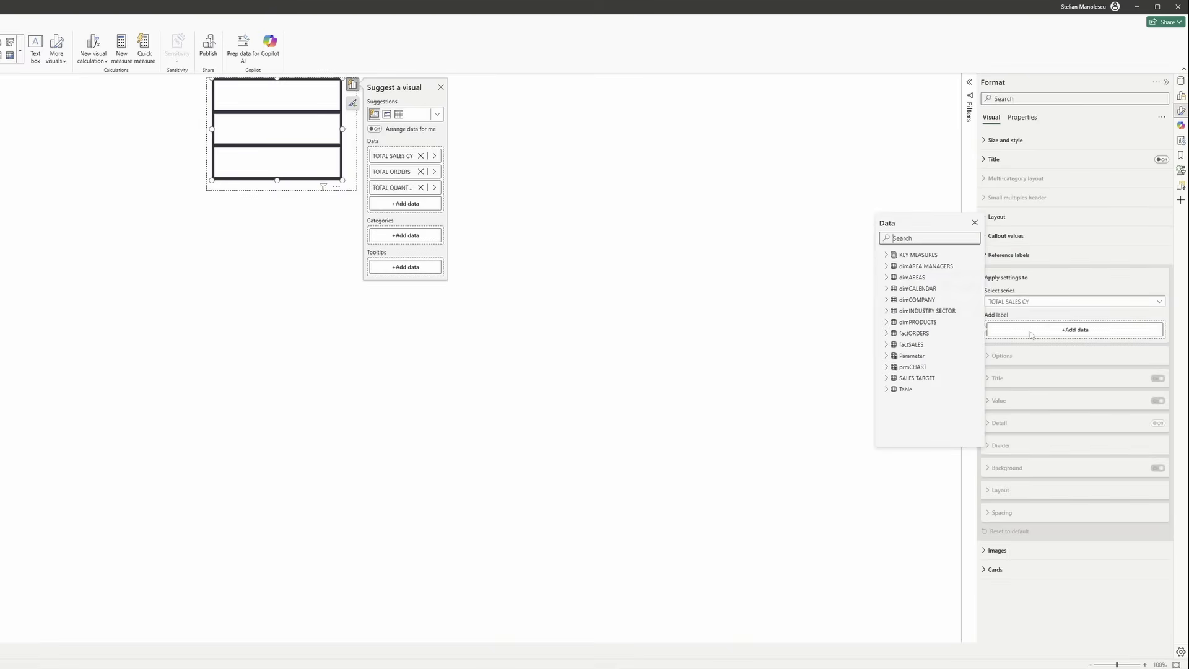
pyautogui.click(887, 255)
pyautogui.click(894, 300)
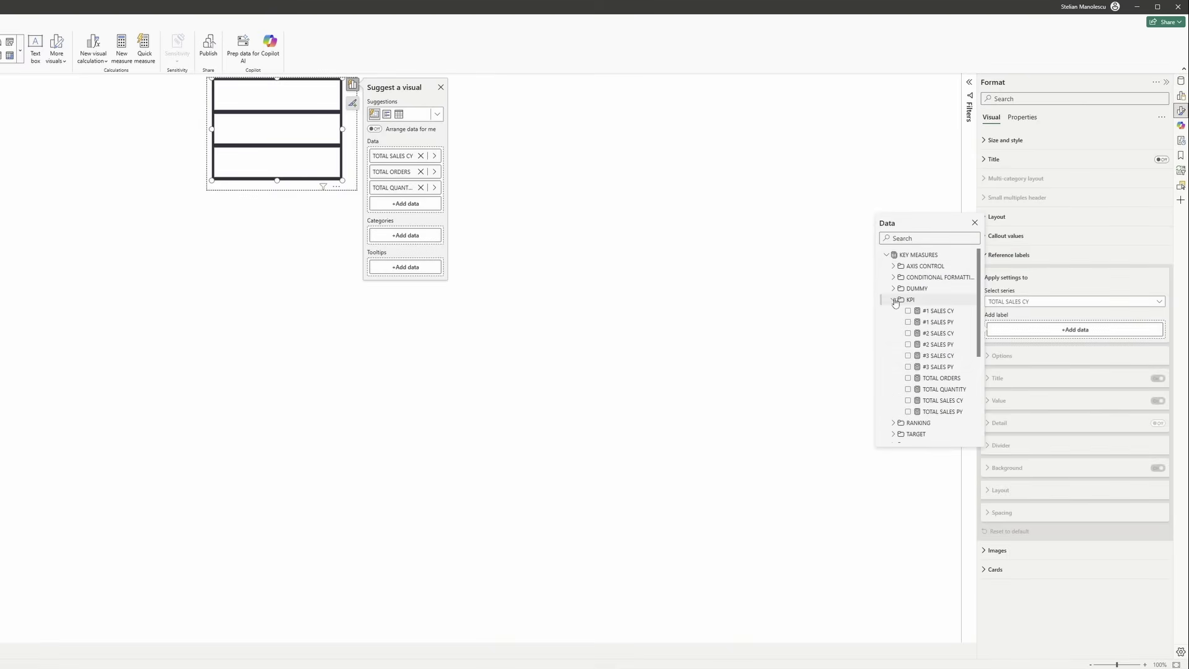
pyautogui.click(909, 400)
# - Add TOTAL ORDERS as the reference label for the TOTAL ORDERS series
pyautogui.click(1028, 302)
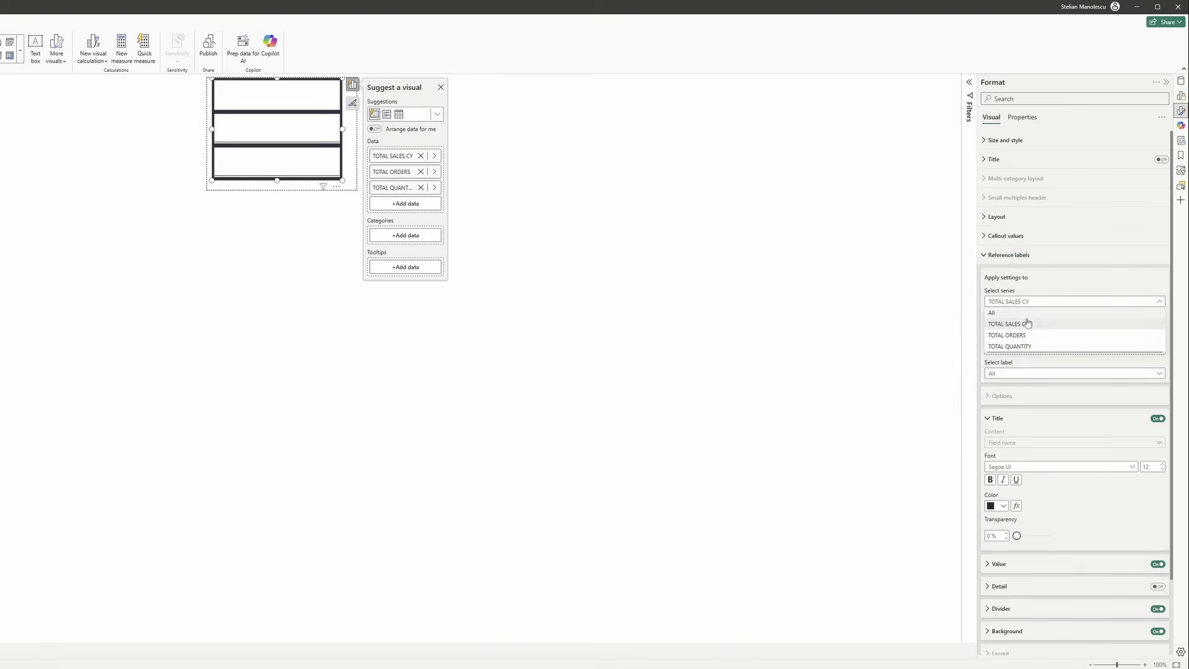
pyautogui.click(1030, 333)
pyautogui.click(1032, 334)
pyautogui.click(887, 256)
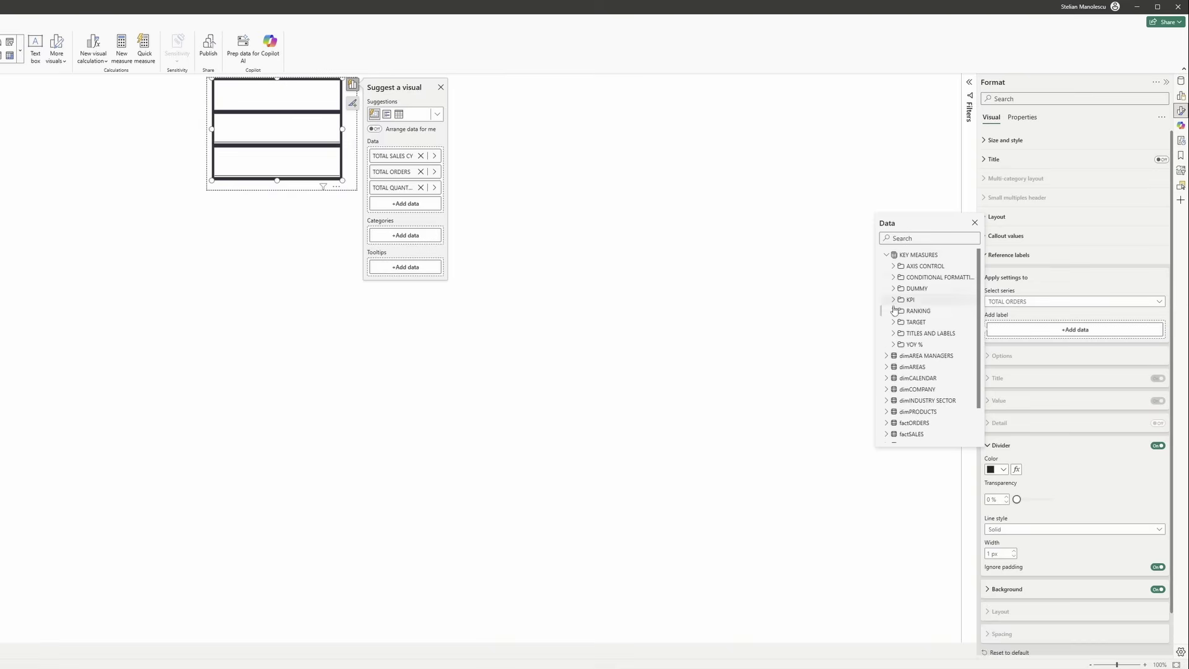
pyautogui.click(941, 381)
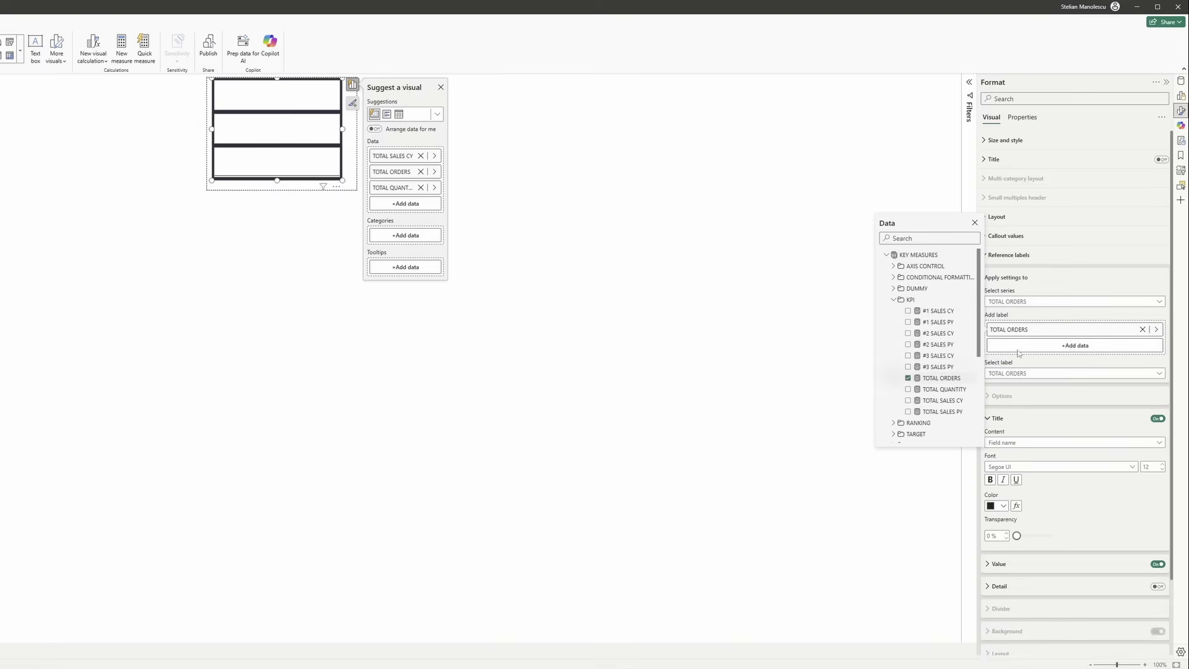
# - Add TOTAL QUANTITY as the reference label for the TOTAL QUANTITY series
pyautogui.click(1025, 304)
pyautogui.click(1024, 347)
pyautogui.click(1033, 334)
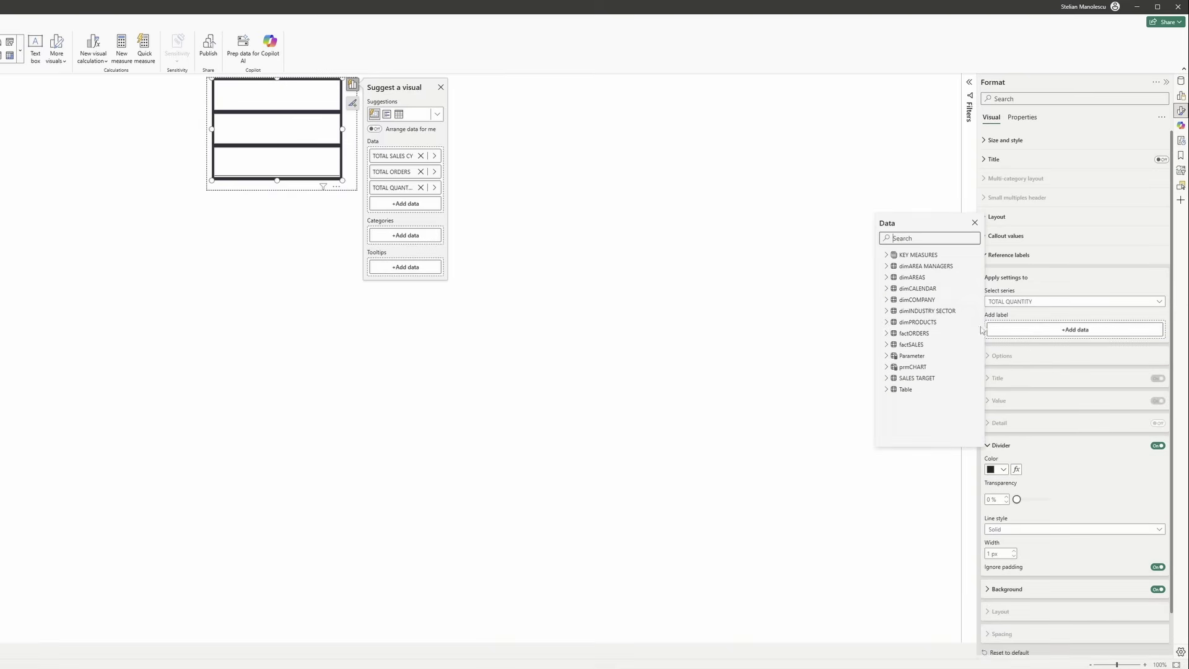
pyautogui.click(887, 256)
pyautogui.click(893, 301)
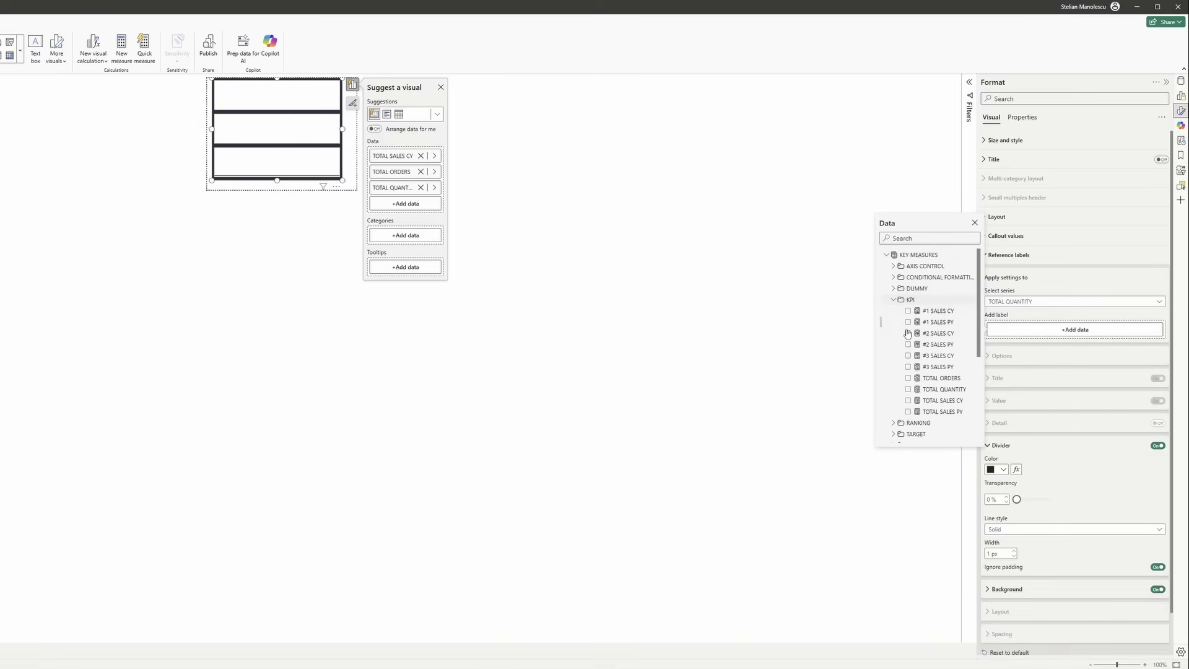
pyautogui.click(912, 389)
# - Make the reference label values white for all series
pyautogui.click(1022, 302)
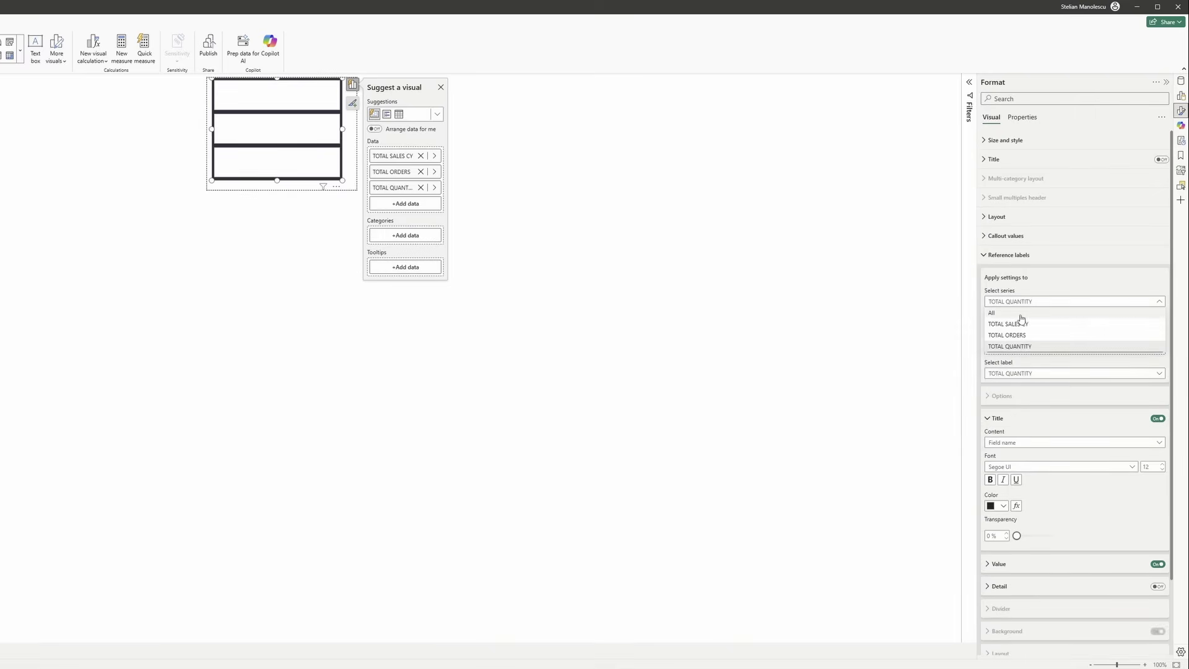
pyautogui.click(1020, 314)
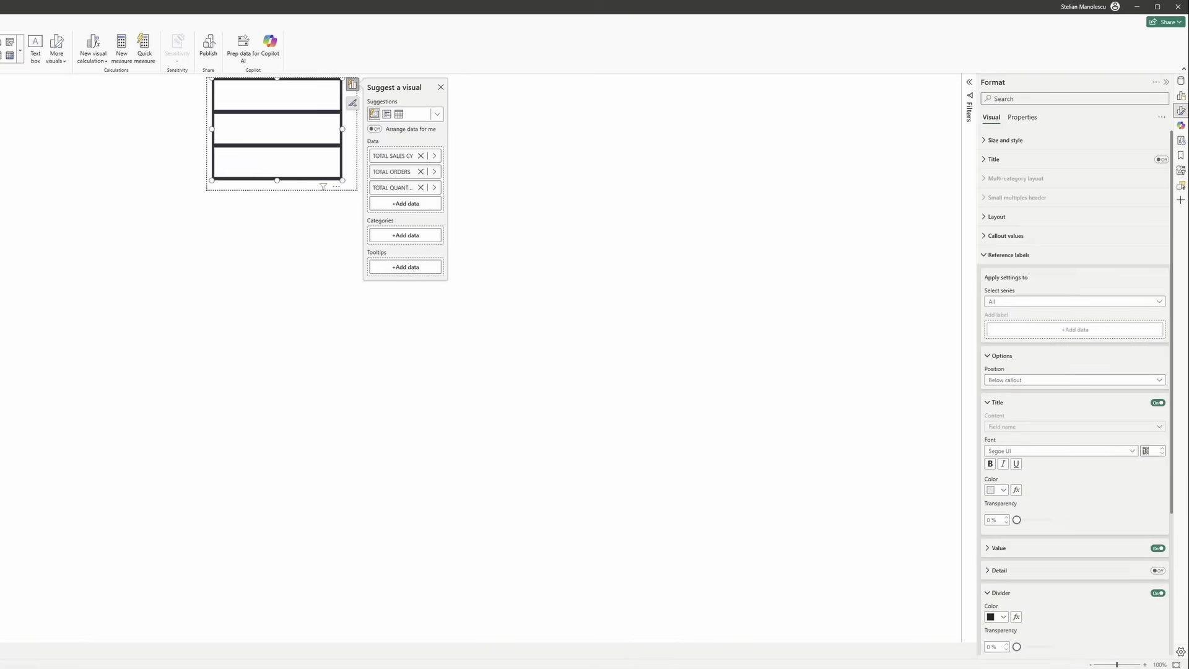
pyautogui.click(997, 402)
pyautogui.click(999, 426)
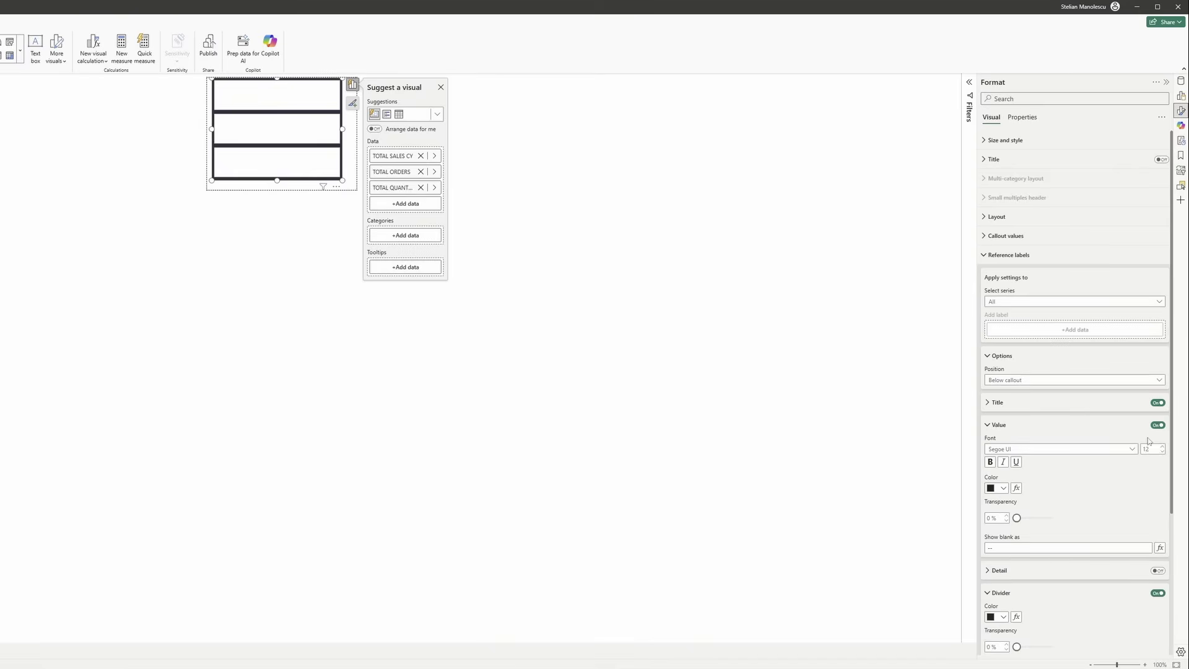
pyautogui.click(1010, 487)
pyautogui.click(998, 526)
pyautogui.click(1003, 425)
# - Give each series a custom reference label title, naming the TOTAL QUANTITY one 'Quantity'
pyautogui.click(1015, 302)
pyautogui.click(1017, 320)
pyautogui.click(1041, 373)
pyautogui.click(1041, 391)
pyautogui.click(1016, 301)
pyautogui.click(1012, 334)
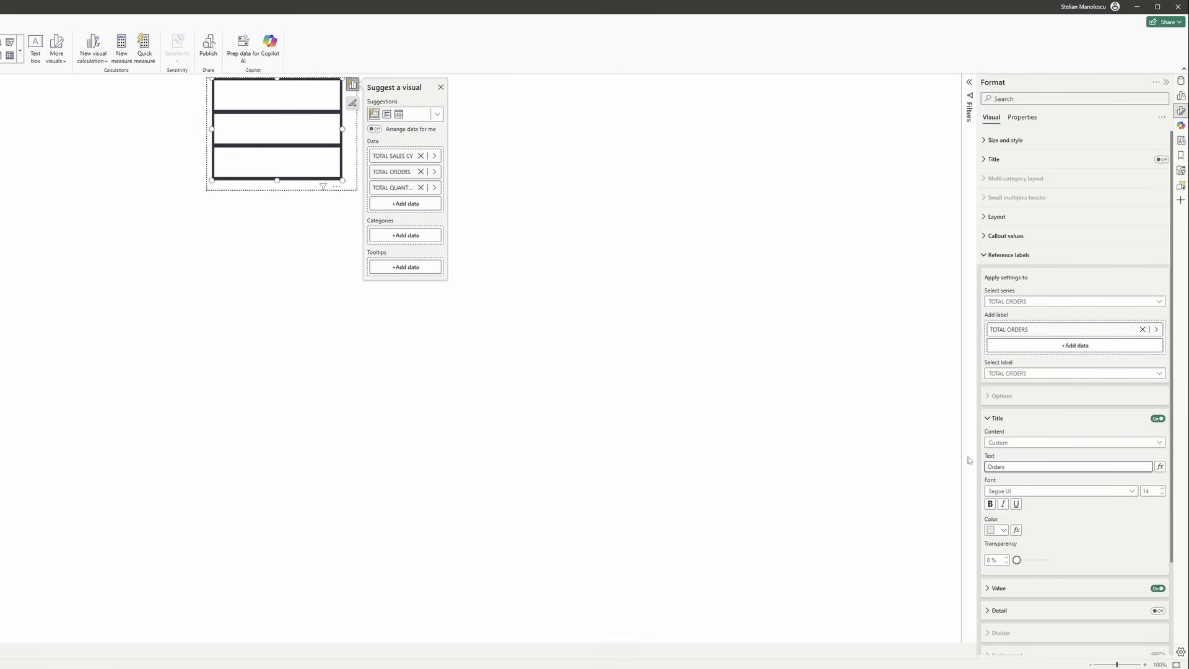
pyautogui.click(1016, 301)
pyautogui.click(1026, 350)
pyautogui.write('Qua')
pyautogui.write('ntity')
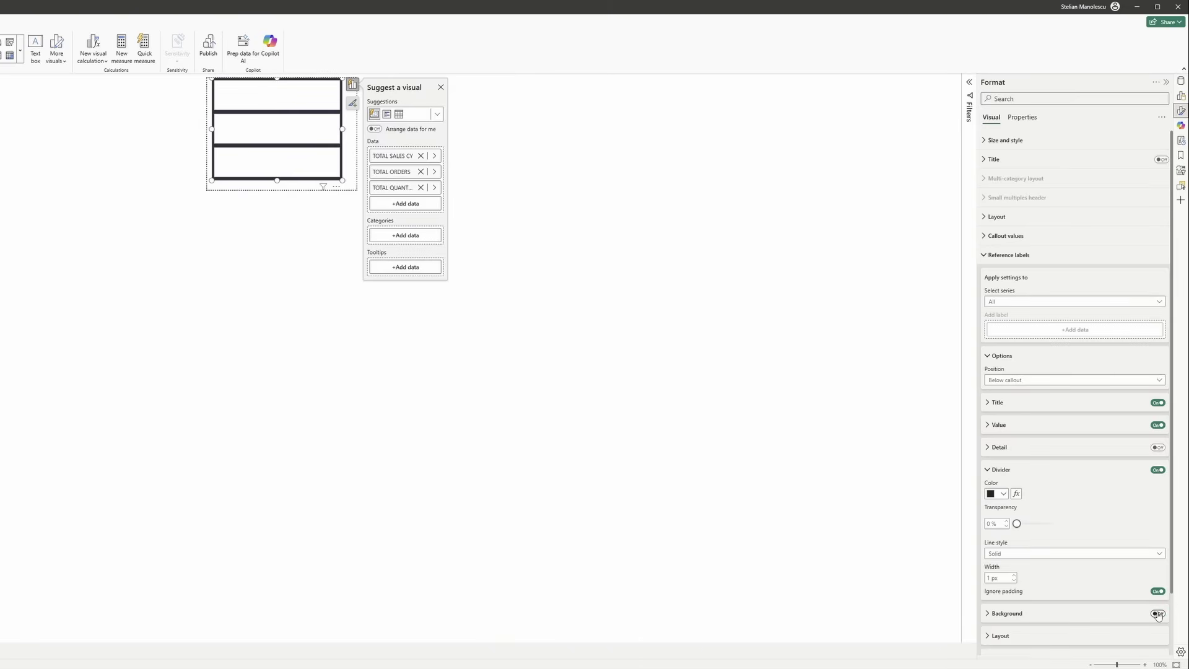
# - Set the card's divider colour to dark #2A303F
pyautogui.scroll(-1, 1074, 509)
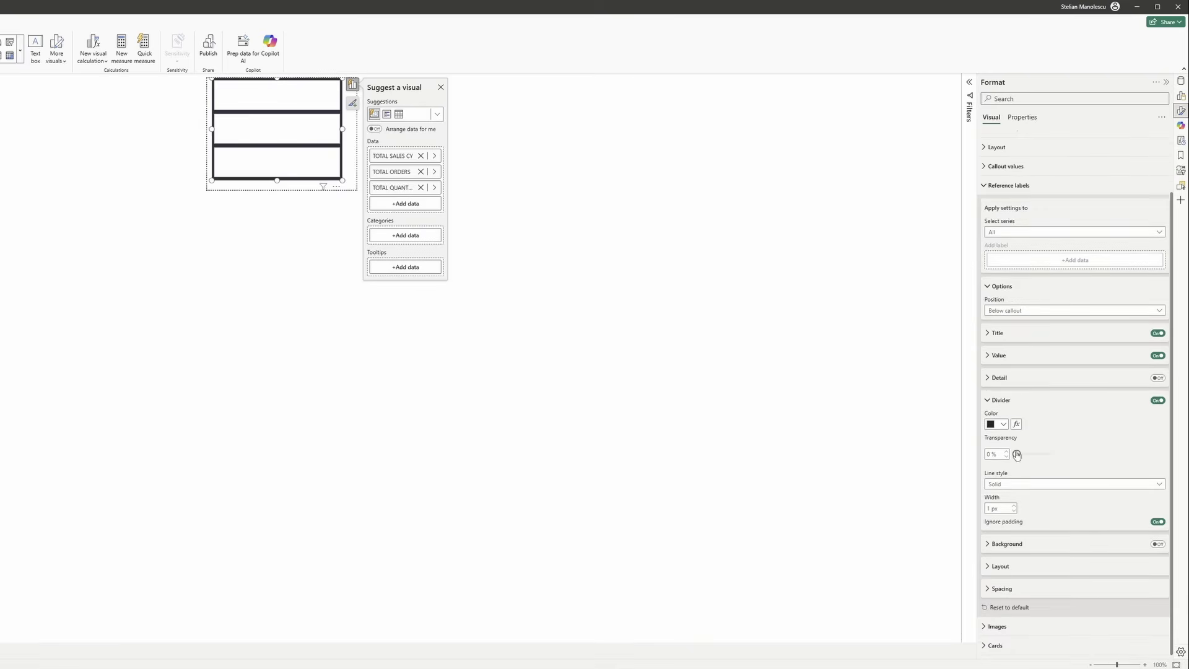
pyautogui.click(1003, 425)
pyautogui.click(1023, 565)
# - Adjust the card's layout and callout alignment, then move it into place on the tooltip canvas
pyautogui.click(995, 646)
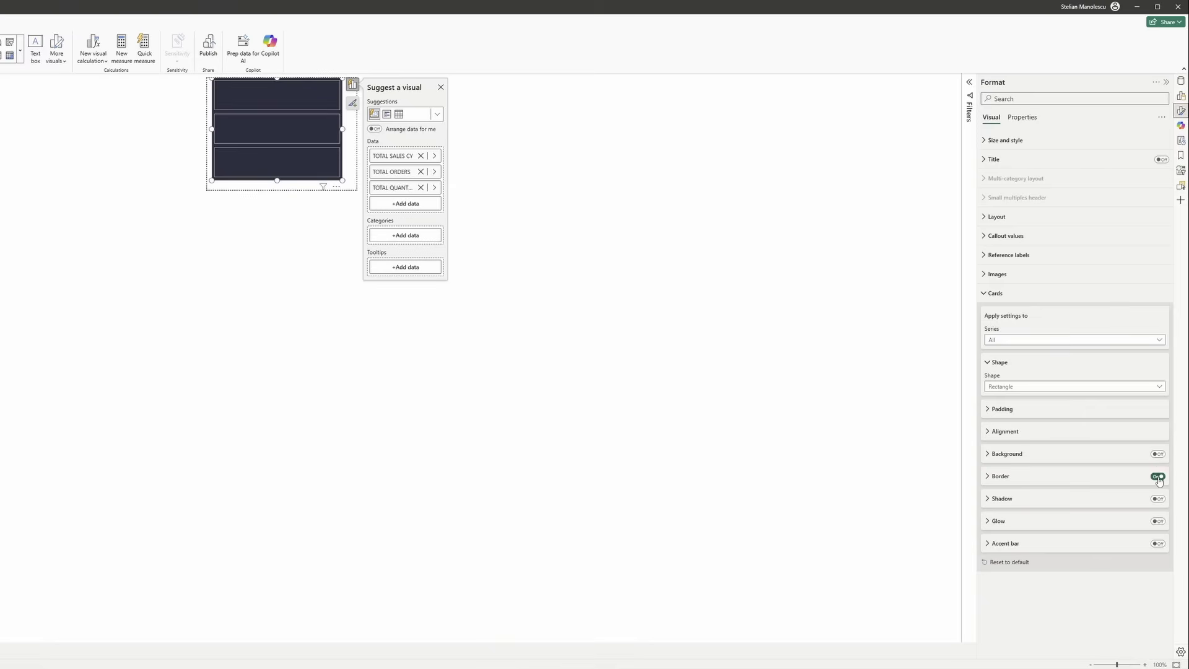
pyautogui.click(1019, 225)
pyautogui.click(1007, 222)
pyautogui.click(1005, 236)
pyautogui.click(998, 350)
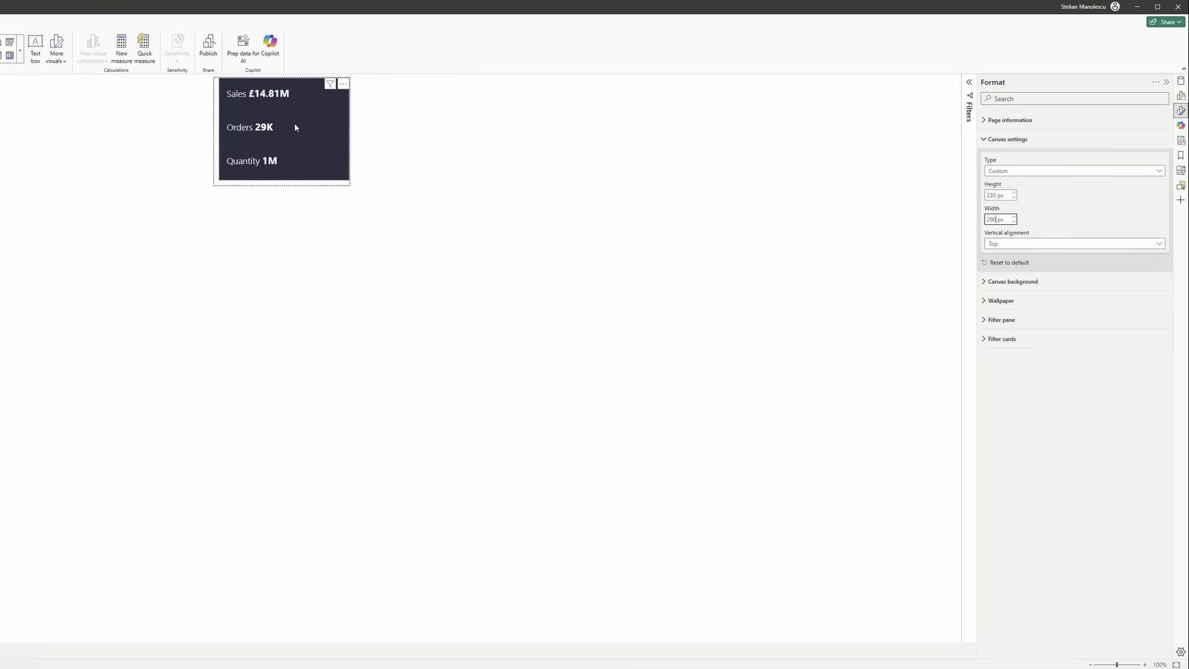
pyautogui.moveTo(294, 126); pyautogui.dragTo(291, 114)
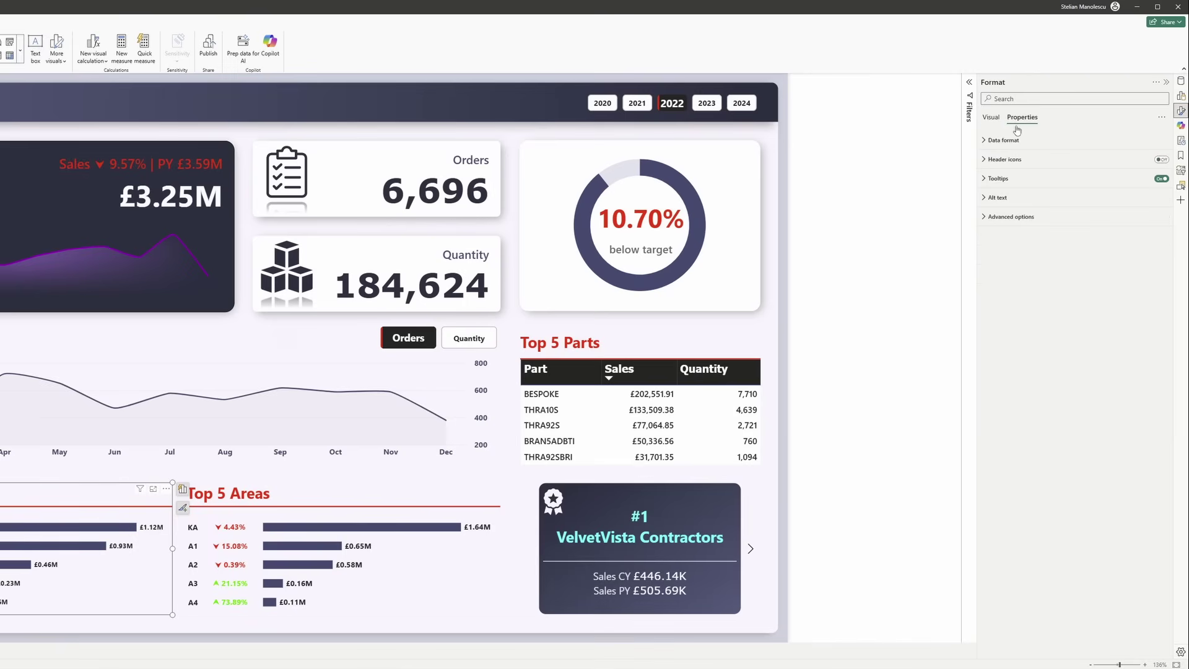
# - Set the Top 5 Industry Sectors chart's tooltip page to Page 1 and check it on the bars
pyautogui.click(1004, 179)
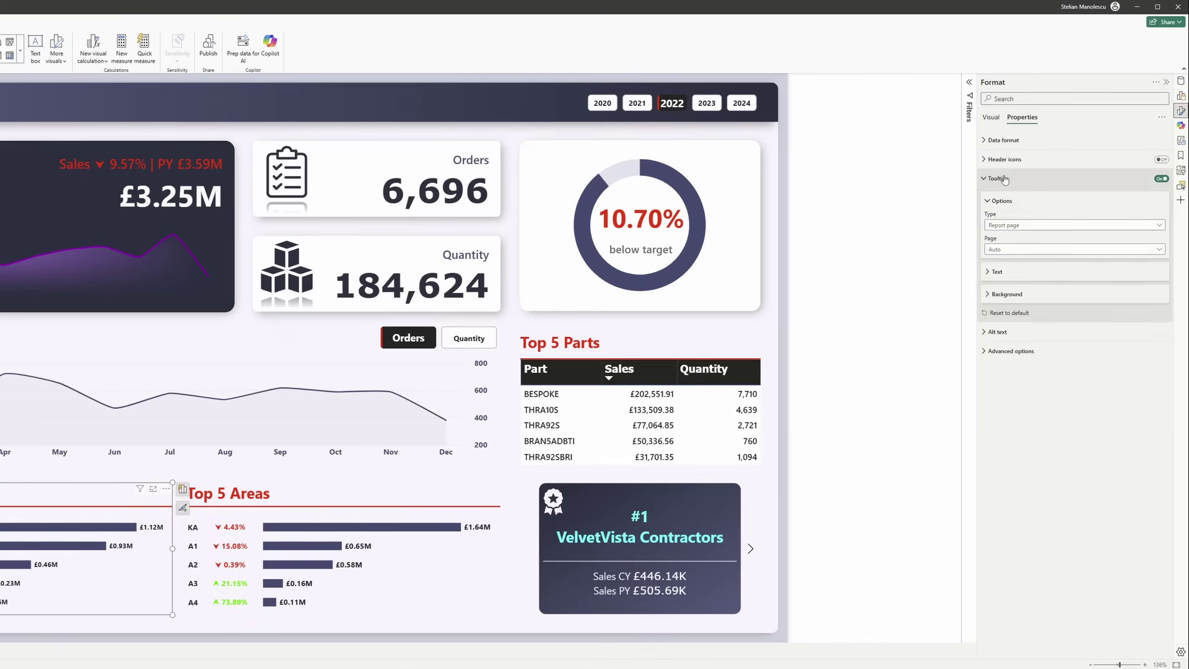
pyautogui.click(1015, 251)
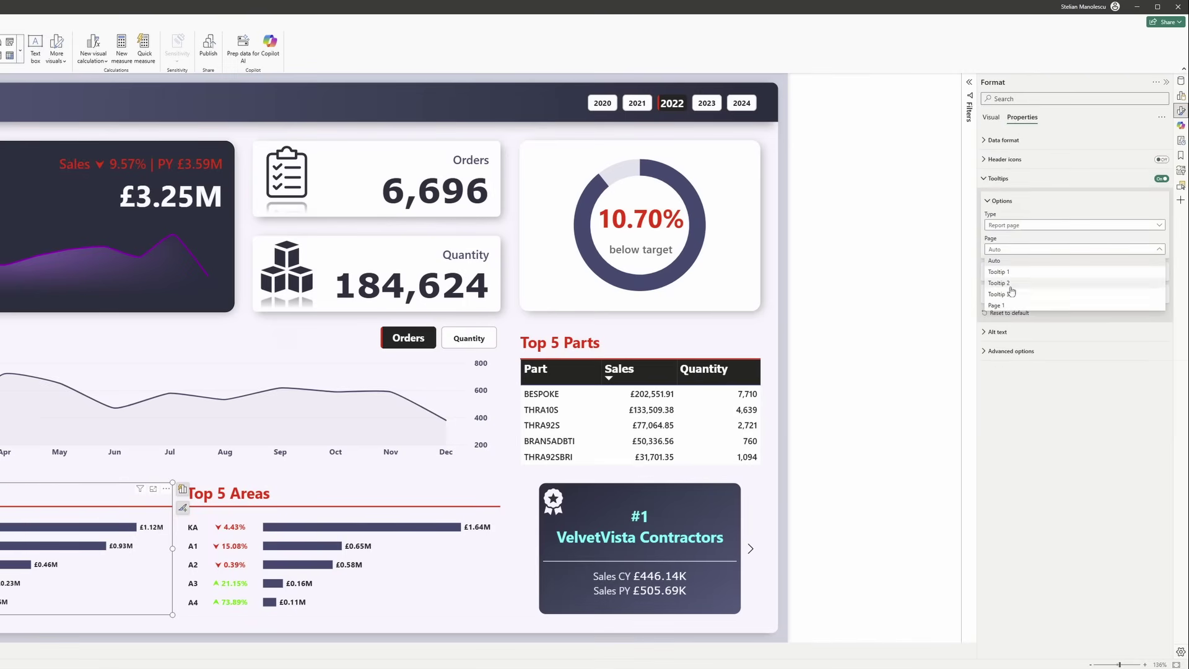
pyautogui.click(1007, 305)
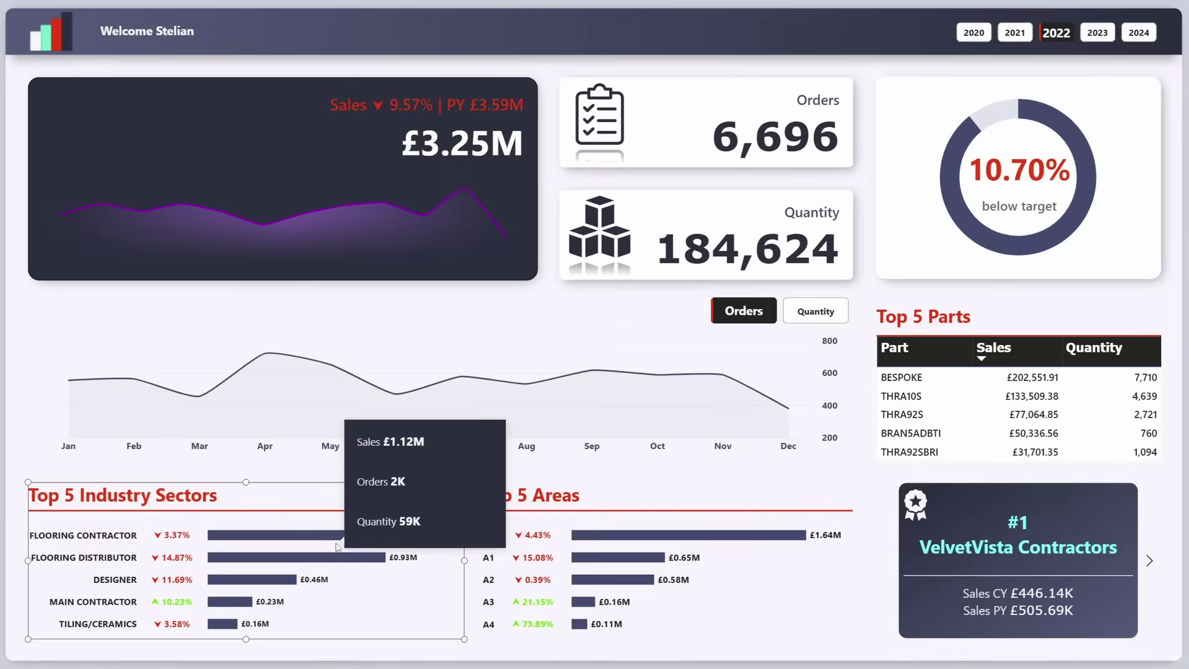
pyautogui.moveTo(386, 546)
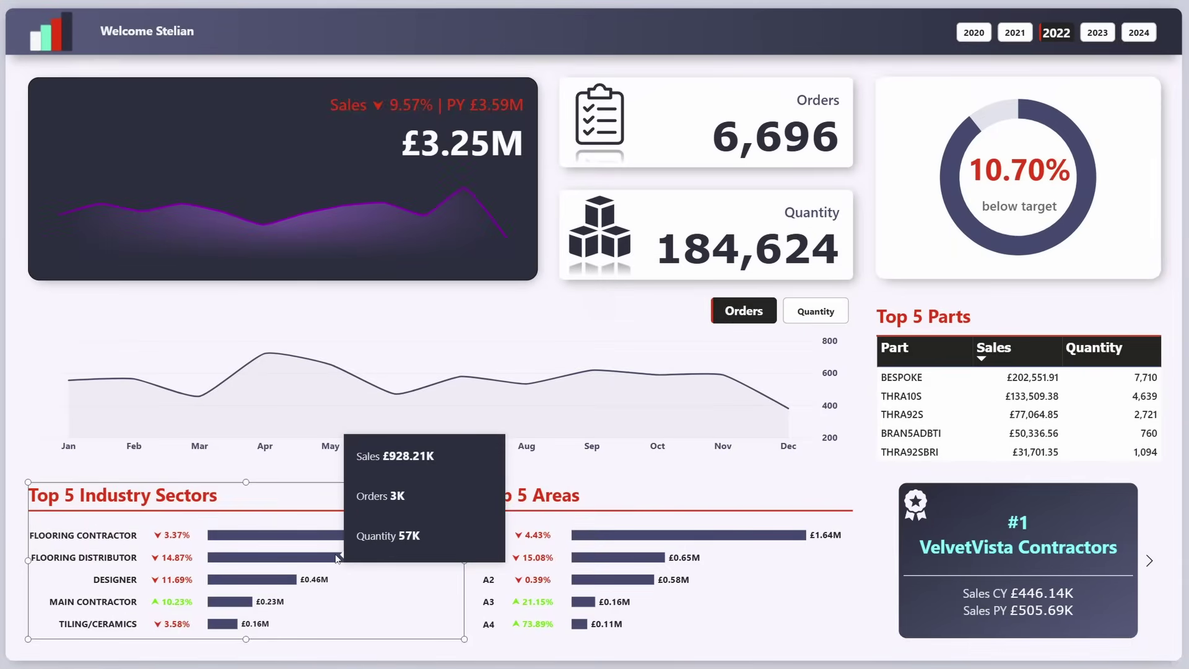
pyautogui.moveTo(272, 584)
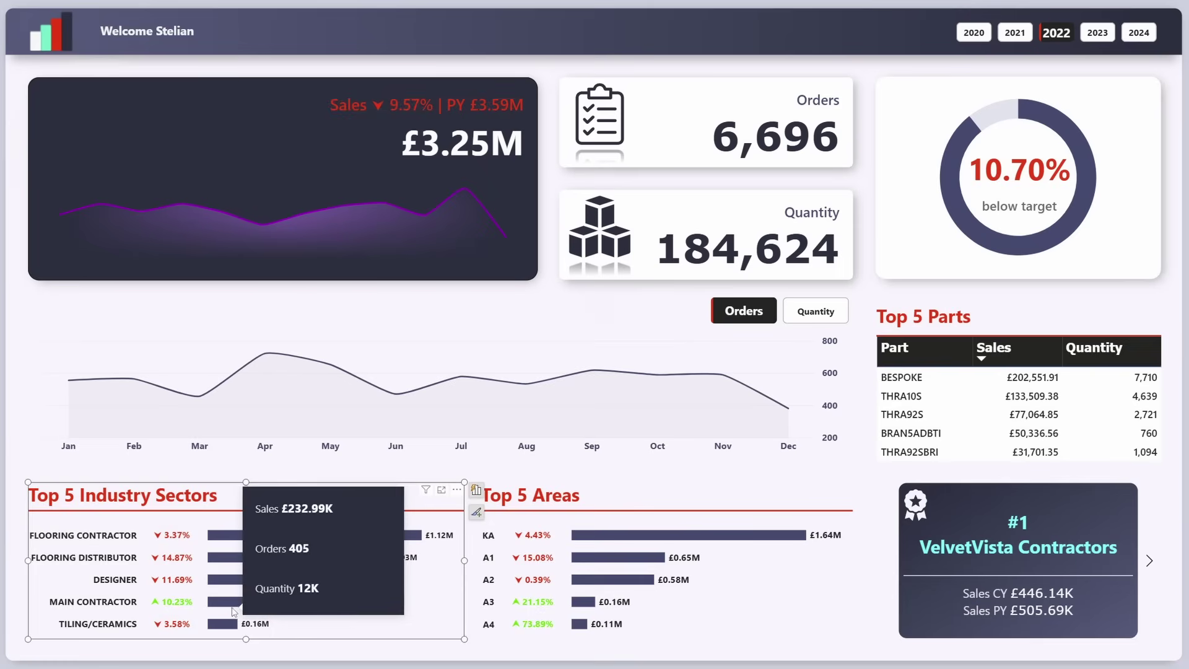
pyautogui.moveTo(181, 565)
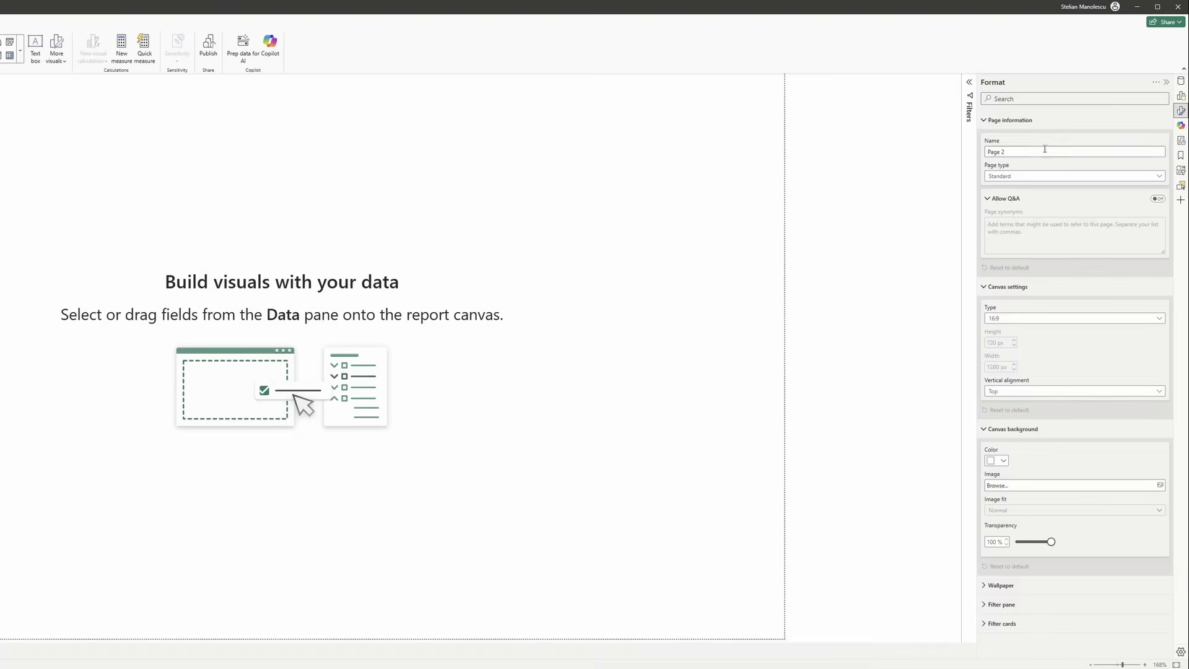
# - Make Page 2 a tooltip page and paste the sales area chart onto it
pyautogui.click(1053, 175)
pyautogui.click(1024, 196)
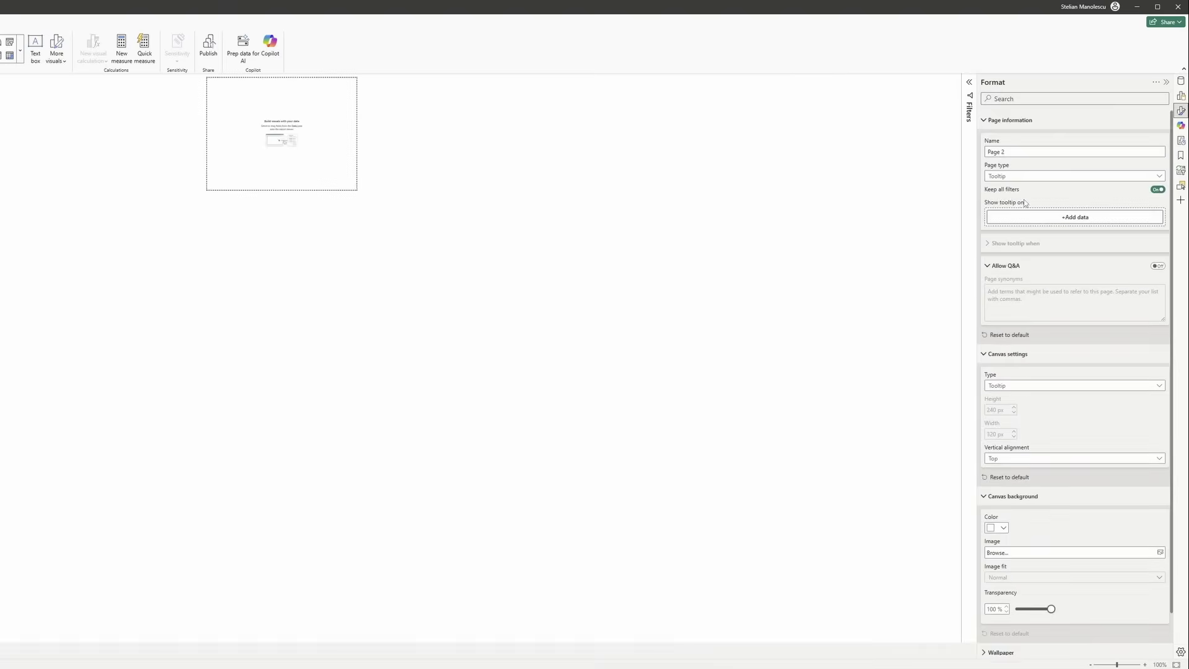
pyautogui.hotkey('ctrl', 'v')
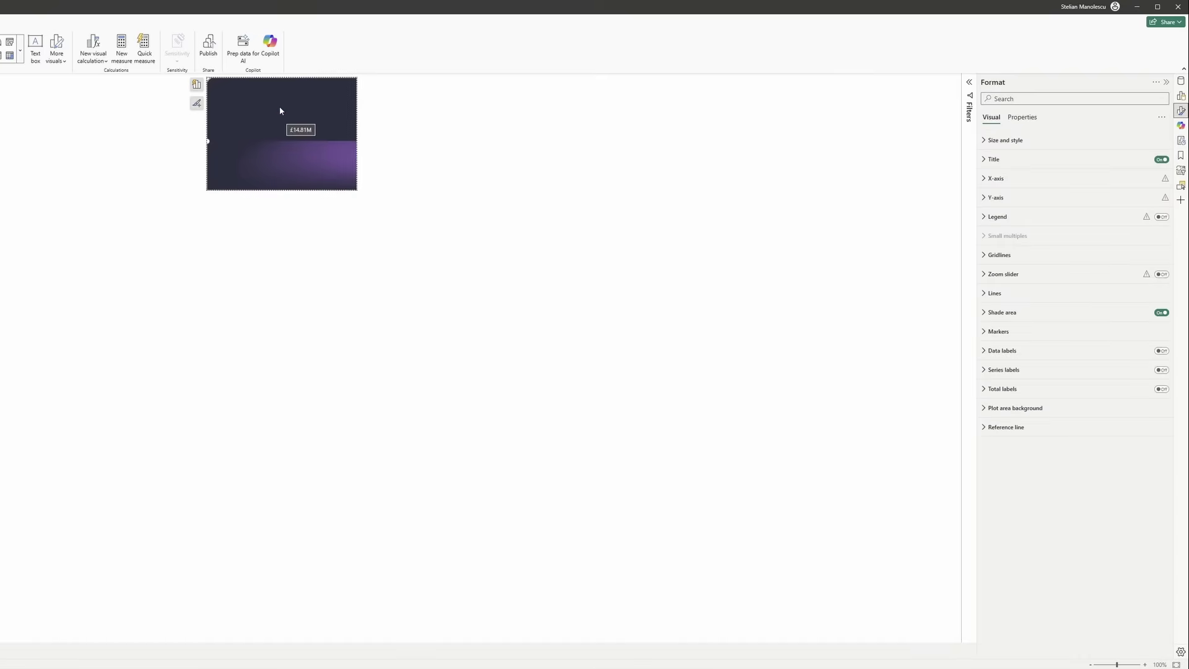
pyautogui.click(1005, 140)
pyautogui.press('Escape')
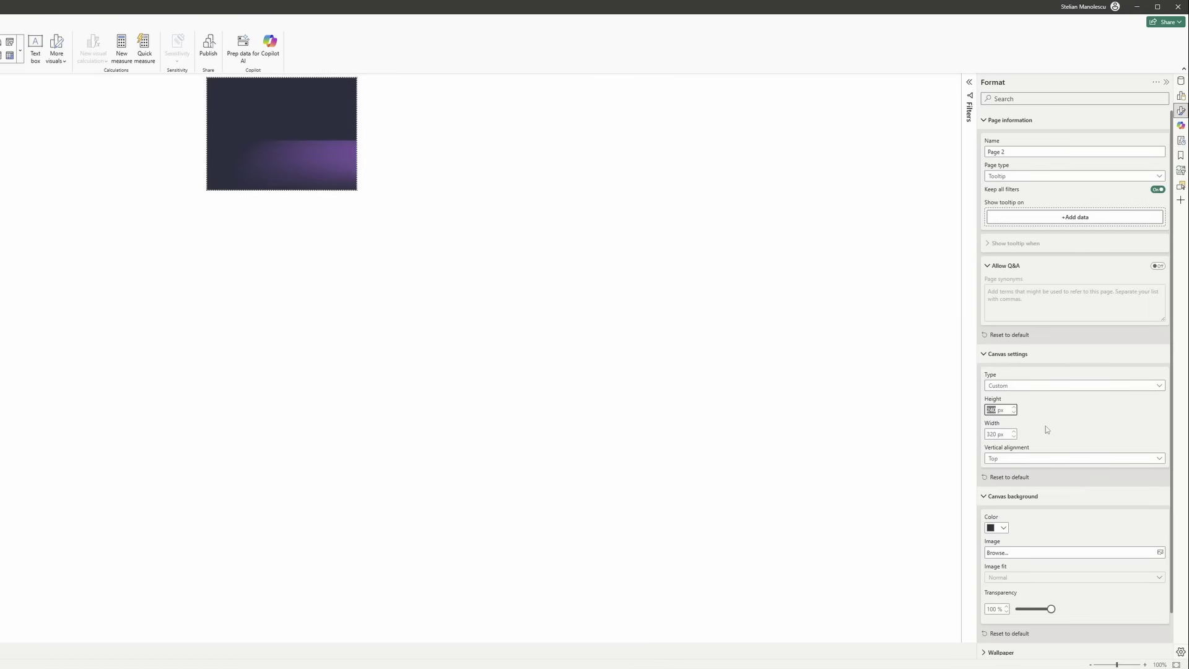
# - Set Page 2's custom canvas to height 270 and width 680
pyautogui.write('270')
pyautogui.press('Tab')
pyautogui.write('680')
pyautogui.press('Tab')
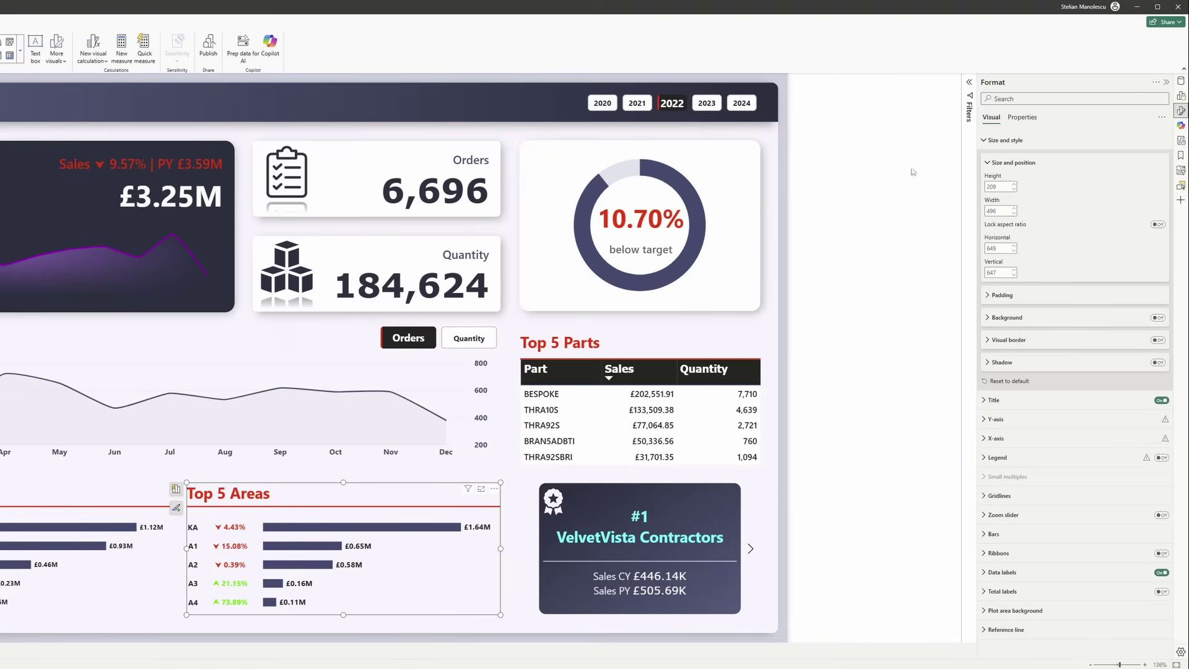
pyautogui.click(1019, 117)
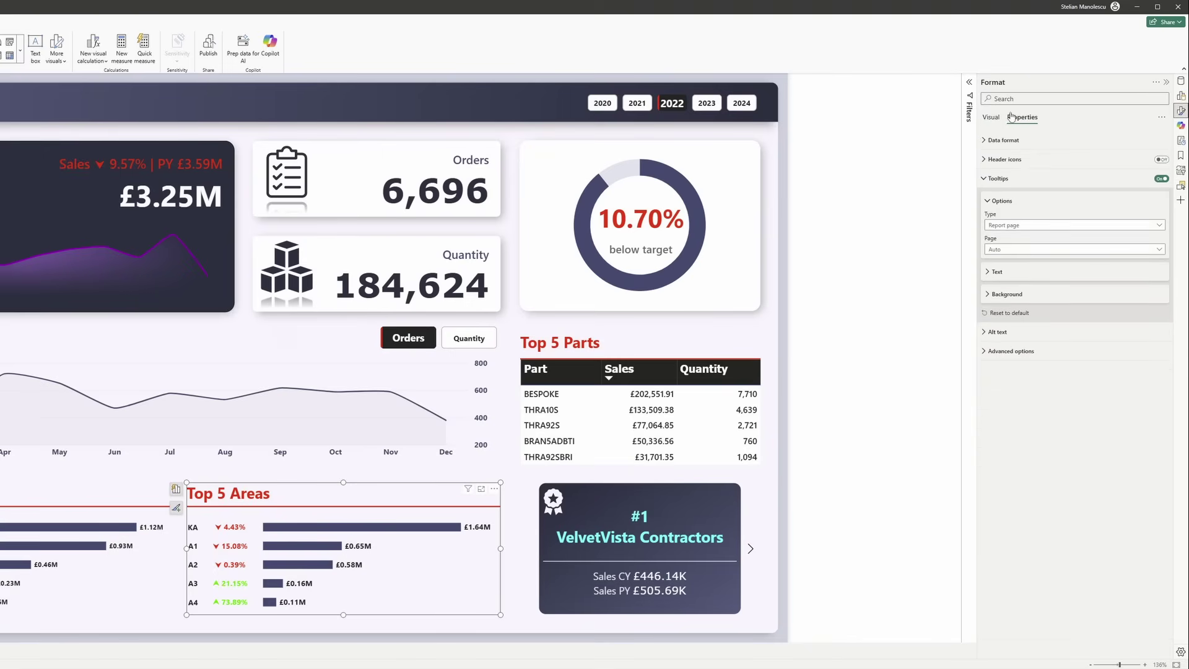
# - Assign Page 2 as the Top 5 Areas tooltip page and check it on the area bars
pyautogui.click(1007, 250)
pyautogui.click(1005, 318)
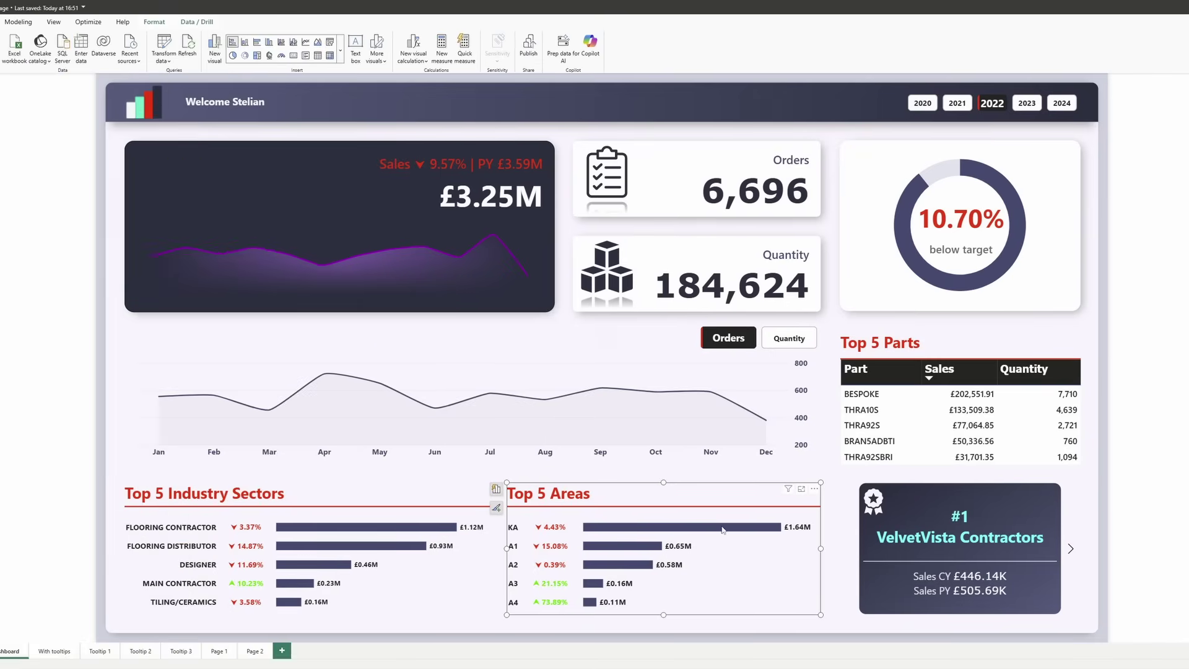
pyautogui.moveTo(471, 530)
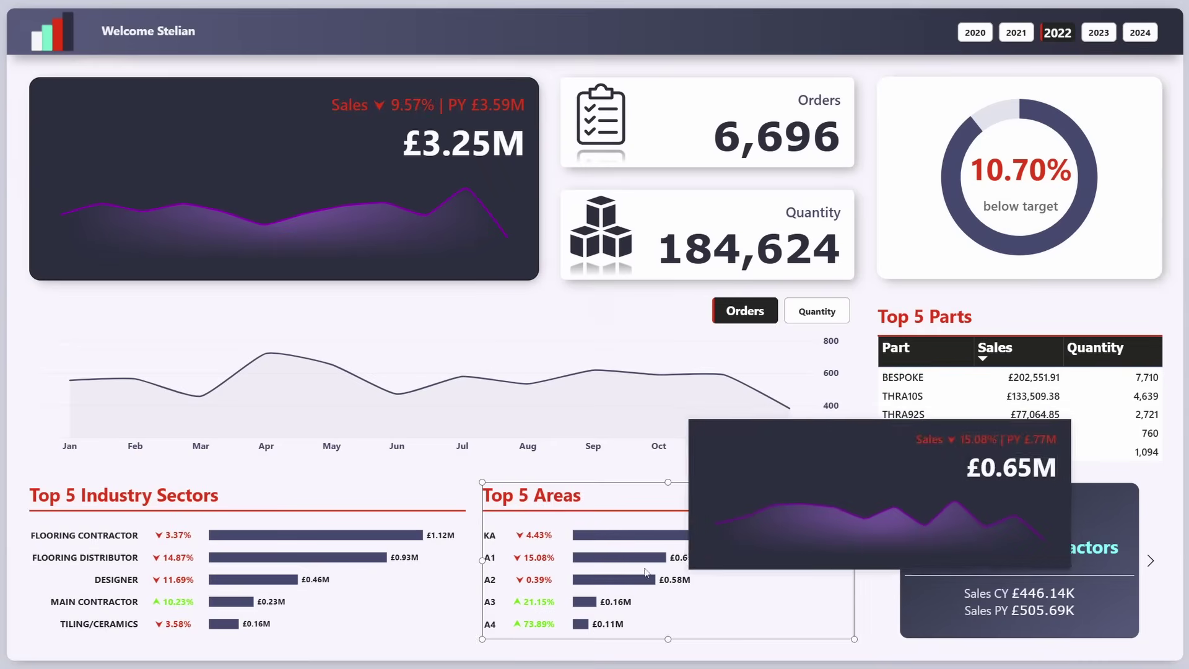
pyautogui.moveTo(546, 585)
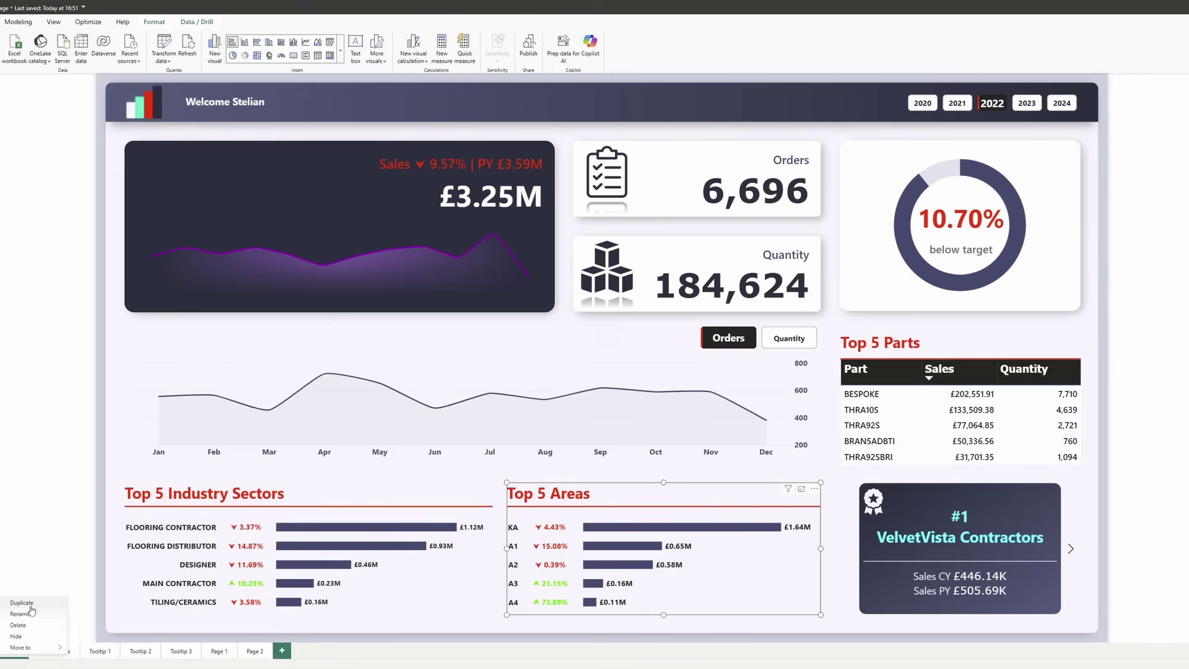
# - Duplicate the Dashboard page and set the copy's page type to Tooltip
pyautogui.click(30, 604)
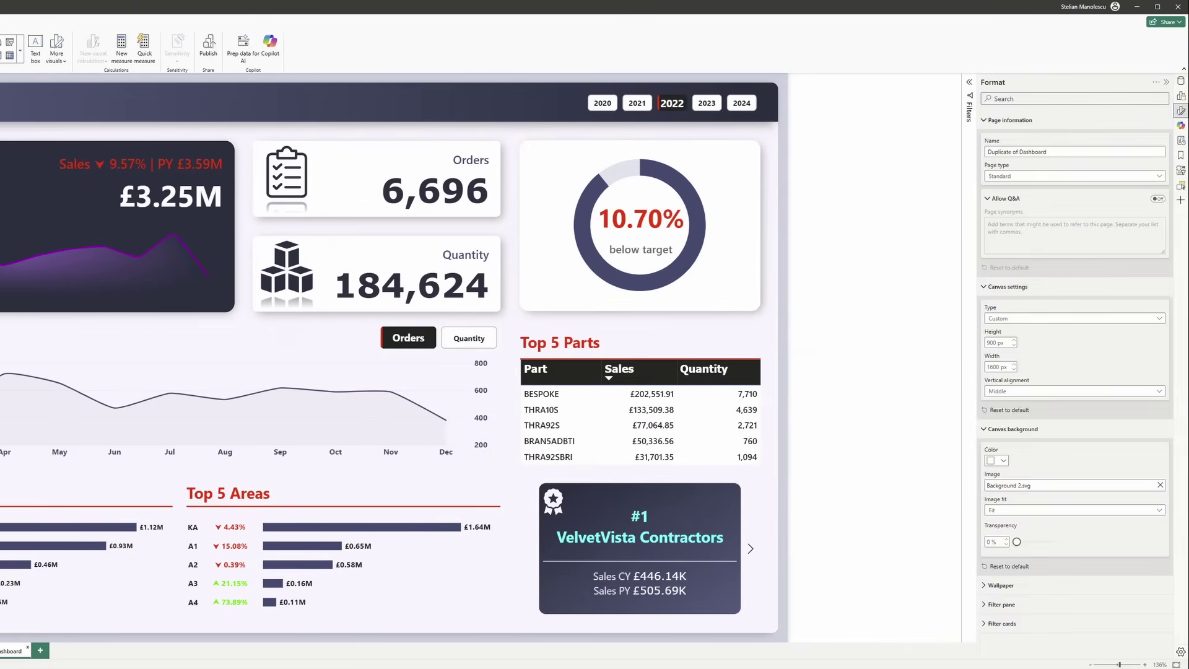
pyautogui.click(1027, 180)
pyautogui.click(1022, 201)
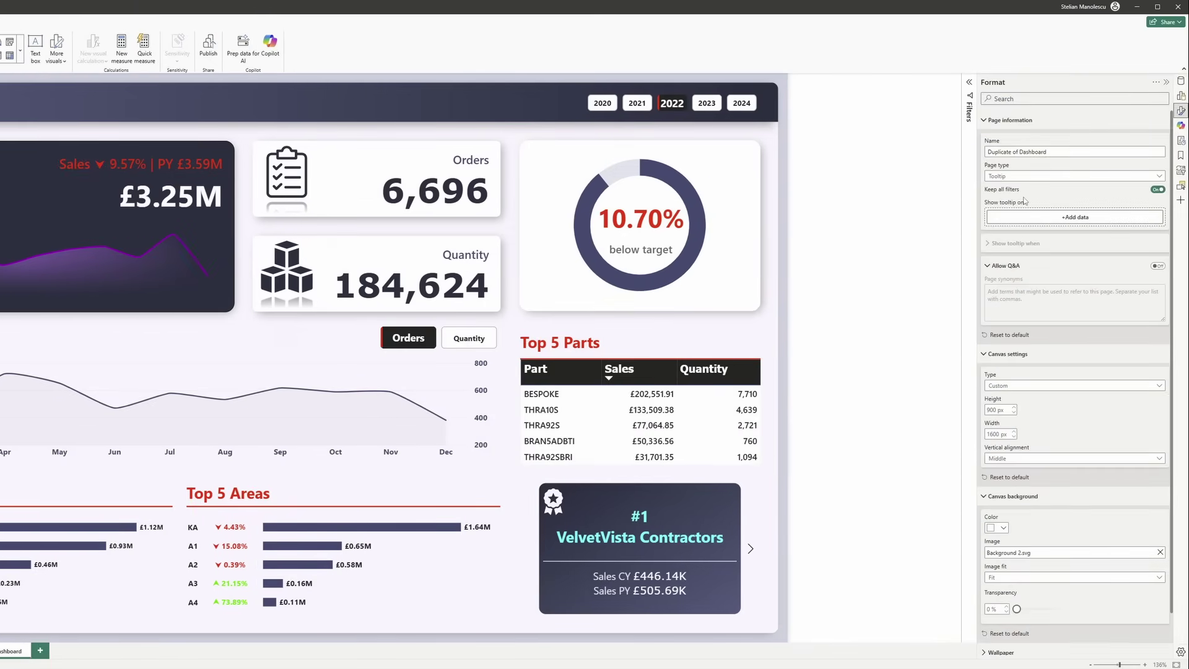
# - Turn on Top 5 Parts table tooltips using the Duplicate of Dashboard page, then check them on rows
pyautogui.click(626, 341)
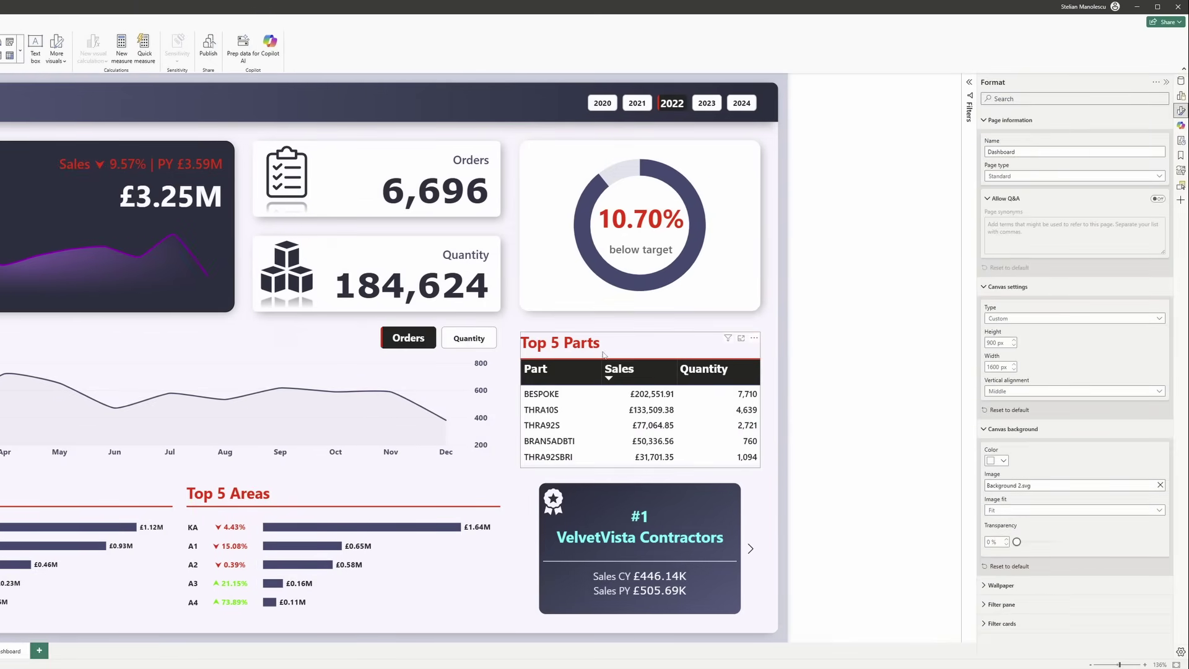
pyautogui.click(1028, 119)
pyautogui.click(1162, 179)
pyautogui.click(1039, 250)
pyautogui.click(1022, 329)
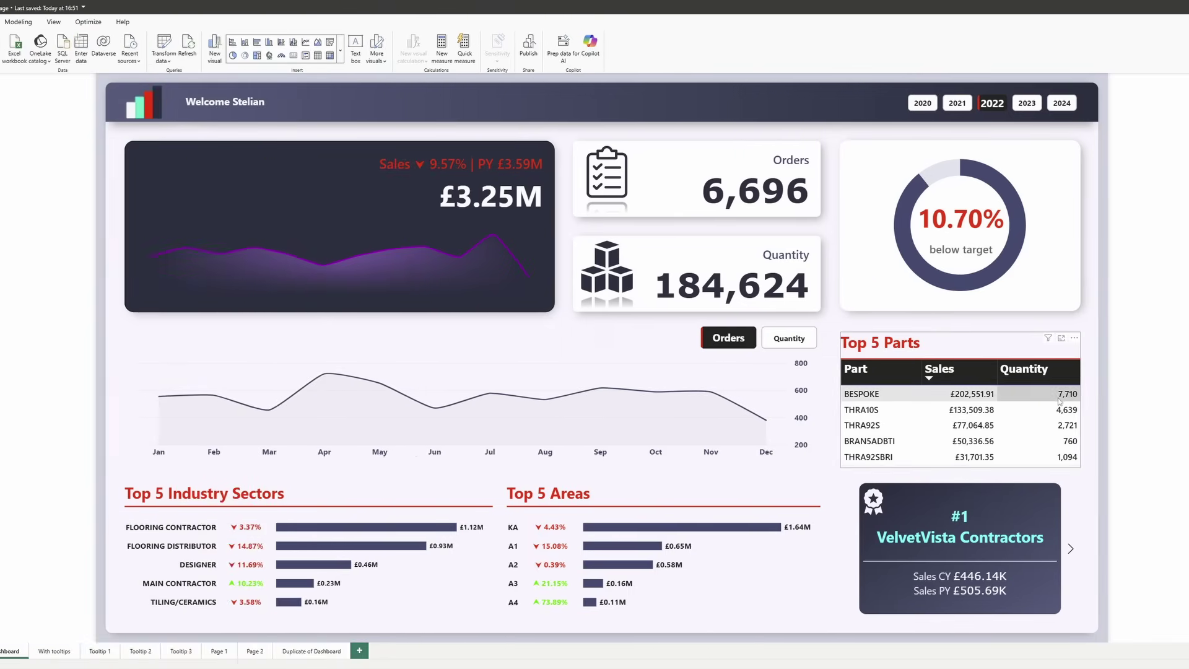
pyautogui.moveTo(739, 399)
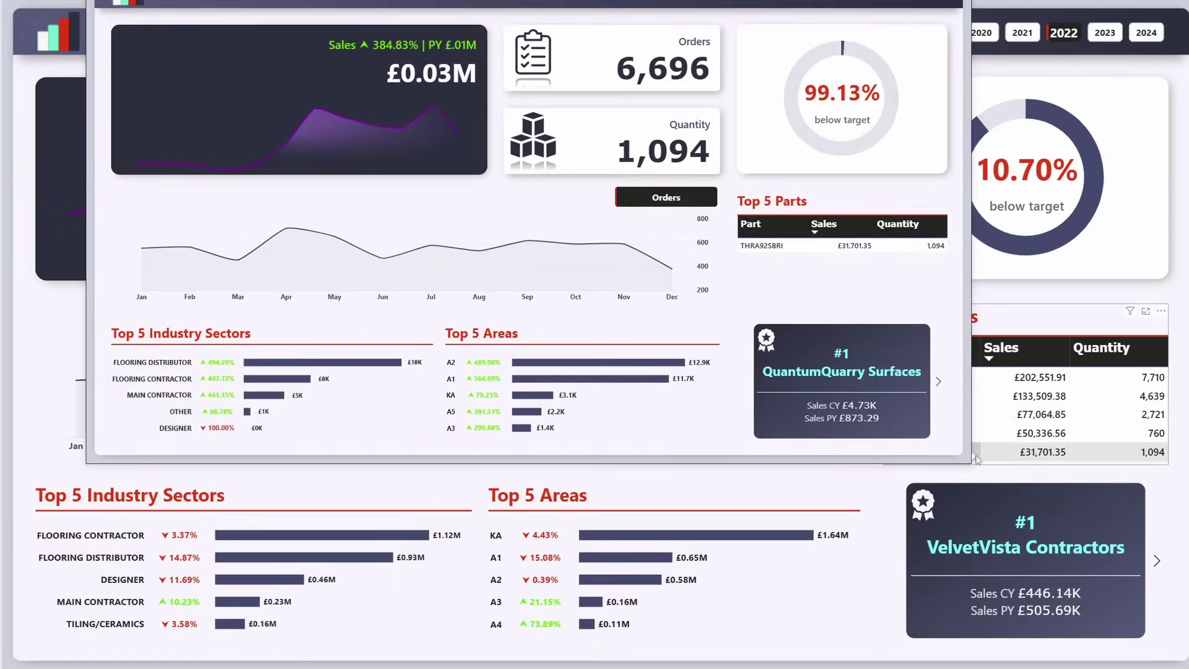
pyautogui.moveTo(904, 431)
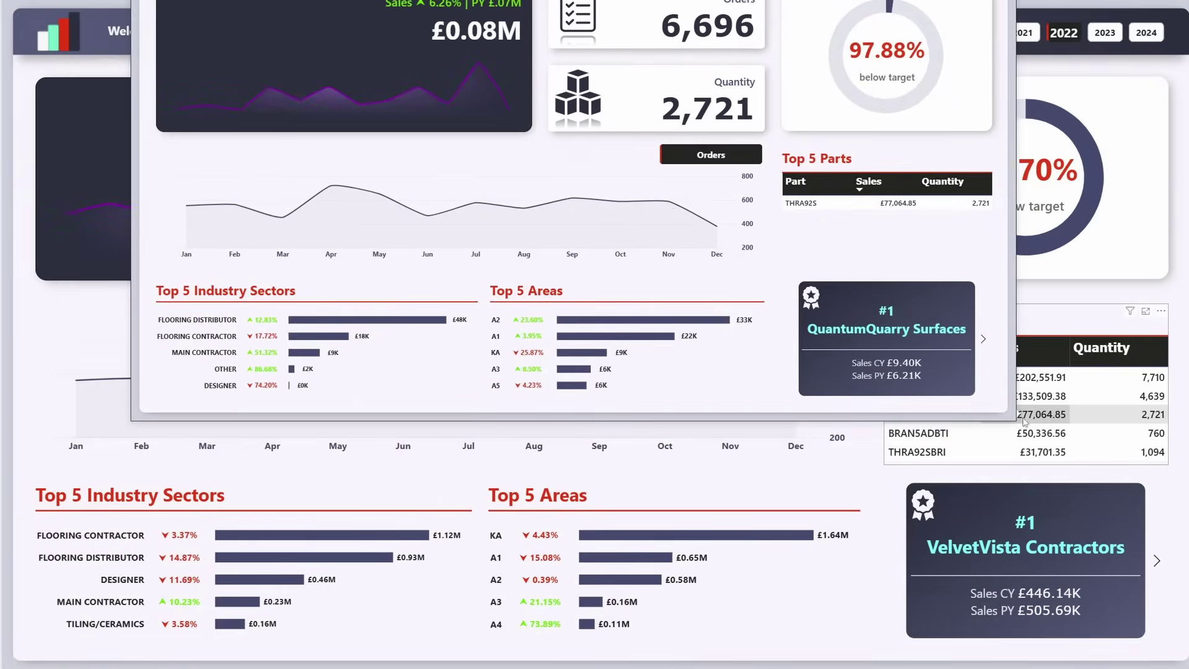